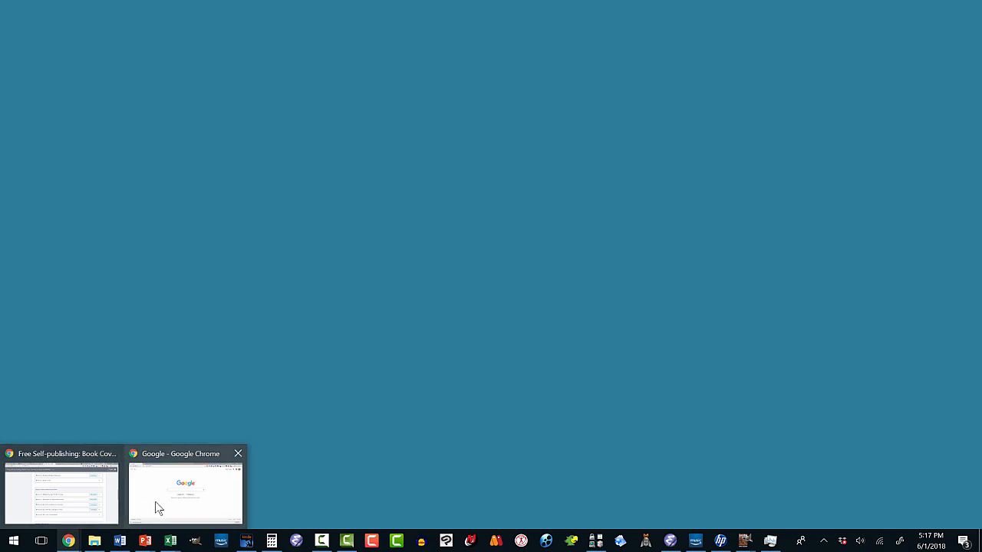
# - Go to kdp.amazon.com in the Chrome window showing Google and enter the Kindle Direct Publishing bookshelf
pyautogui.click(159, 504)
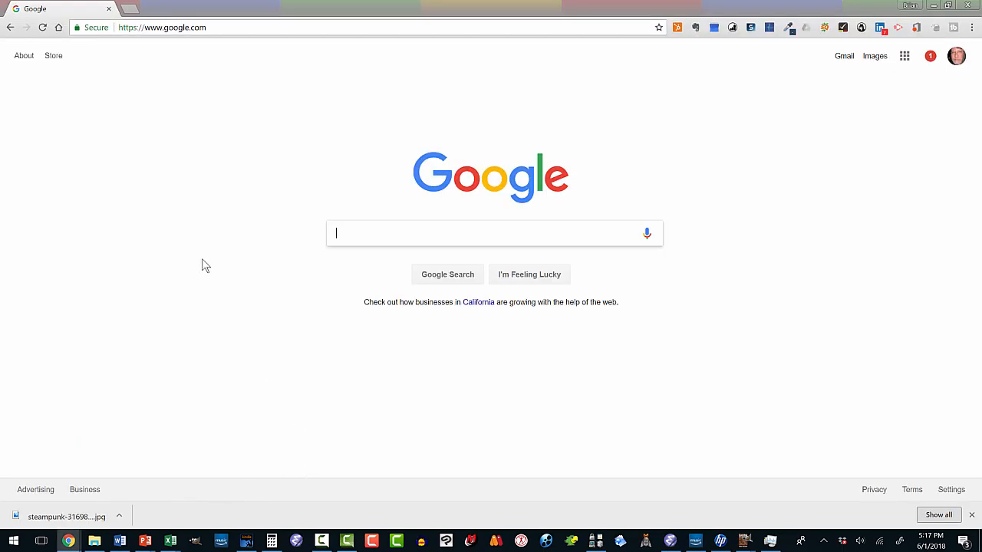
pyautogui.click(165, 27)
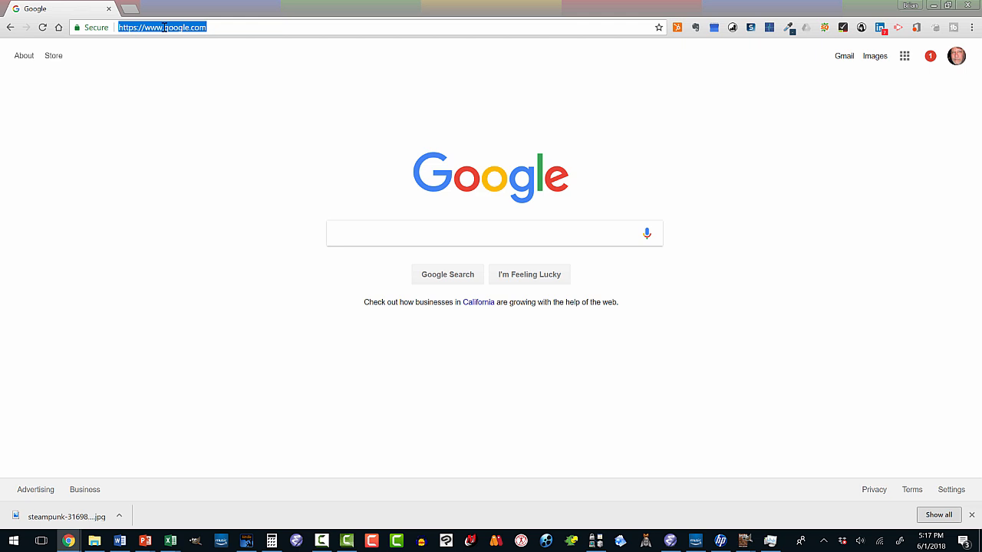
pyautogui.write('kdp.amazon')
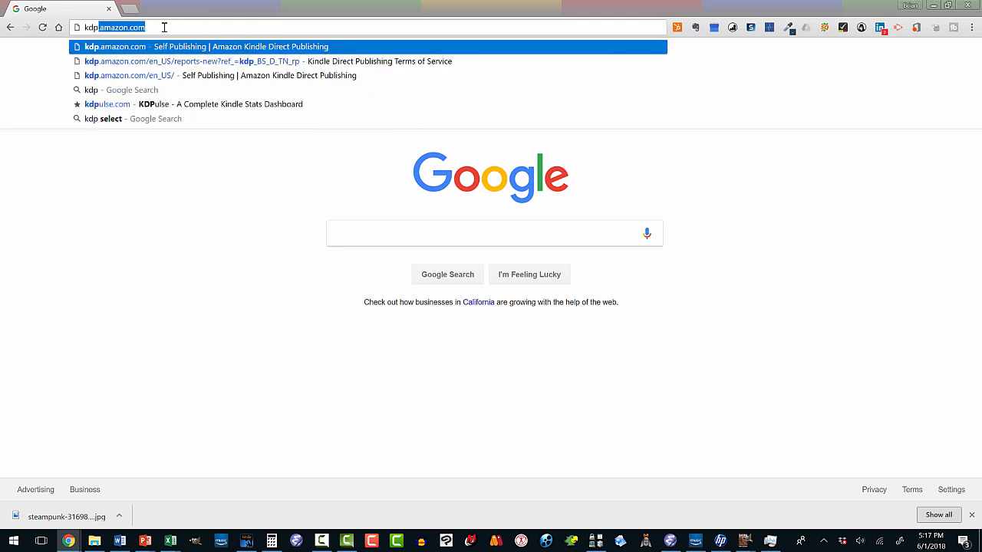
pyautogui.press('Return')
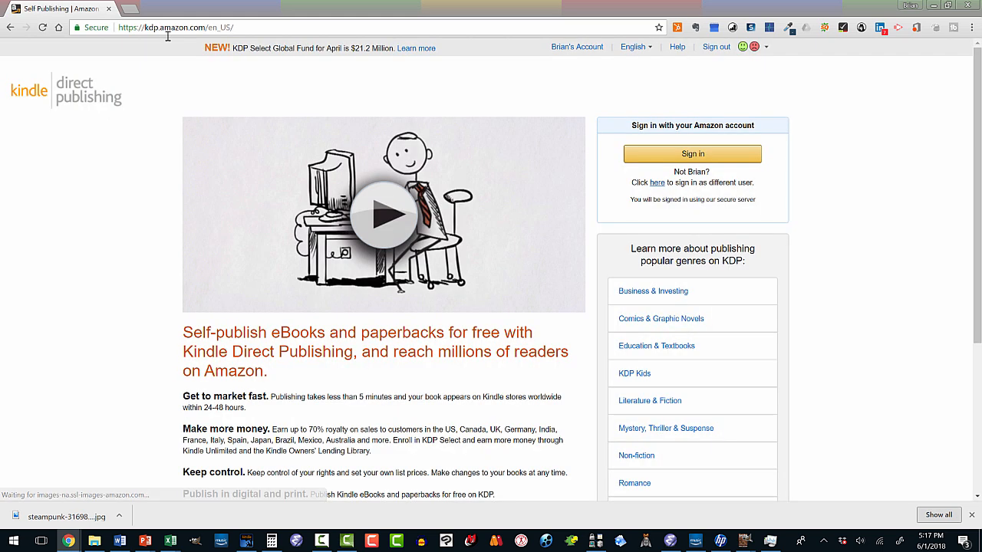
pyautogui.click(672, 158)
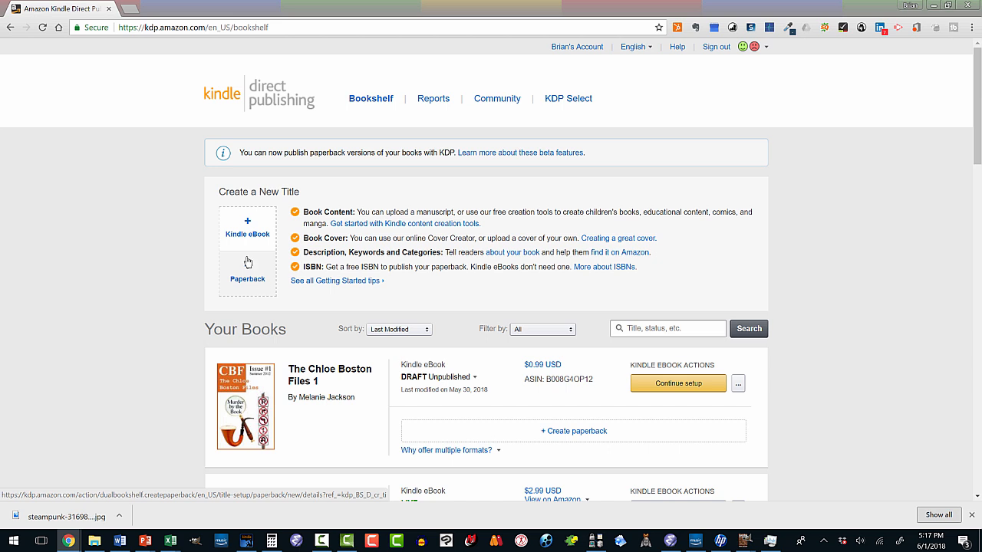
# - Start creating a new Kindle eBook title and complete the Amazon login with the prefilled credentials
pyautogui.click(250, 232)
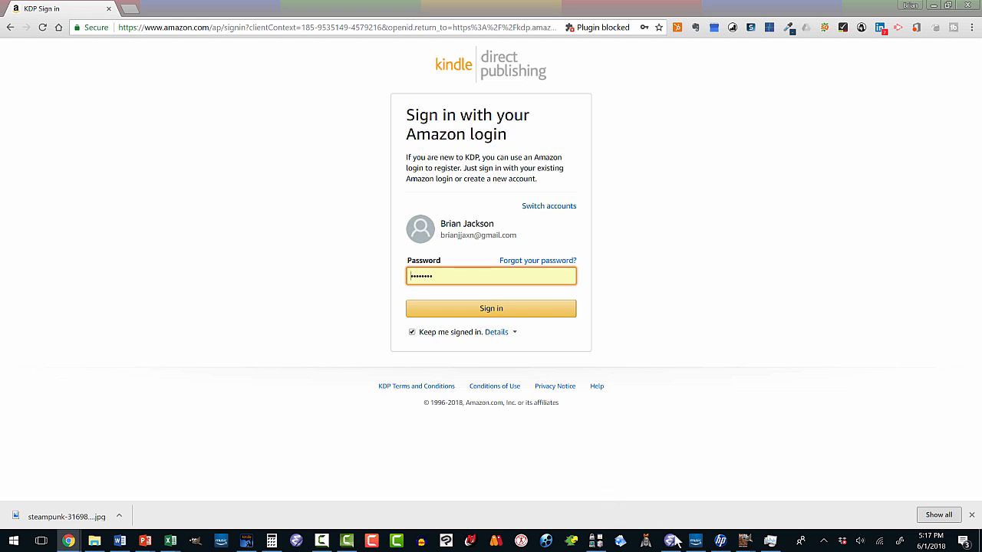
pyautogui.moveTo(668, 542)
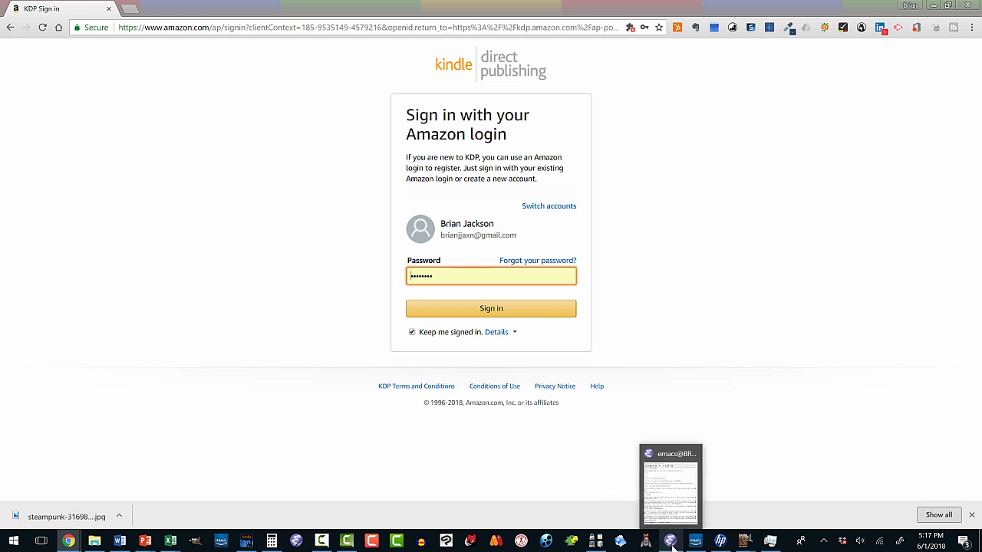
pyautogui.click(489, 310)
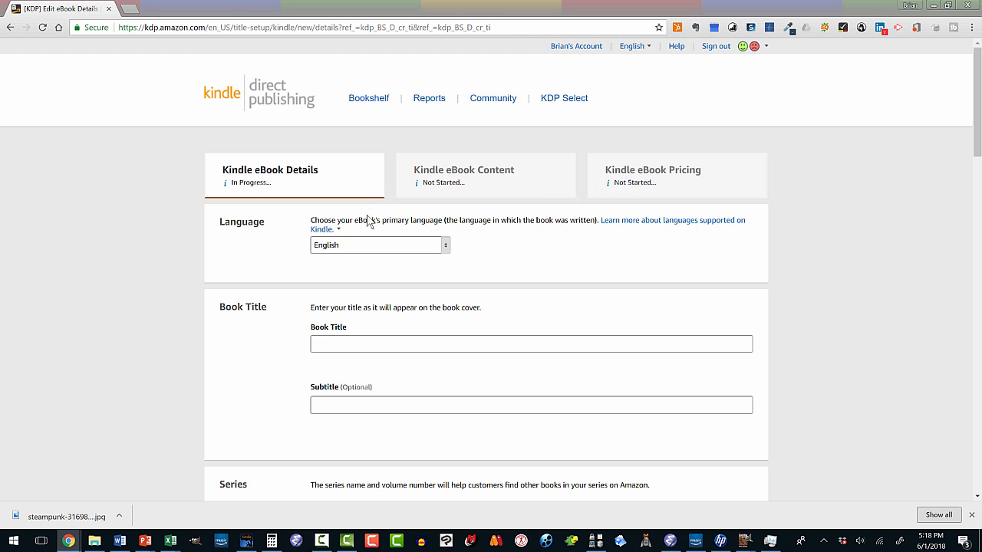
# - Check the available primary languages for the eBook and keep English
pyautogui.scroll(-1, 367, 222)
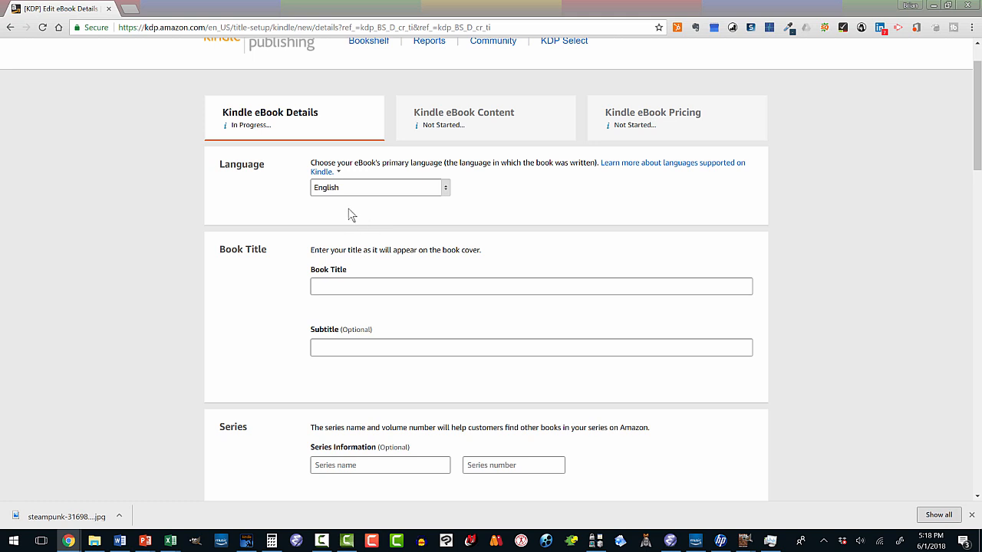
pyautogui.click(447, 188)
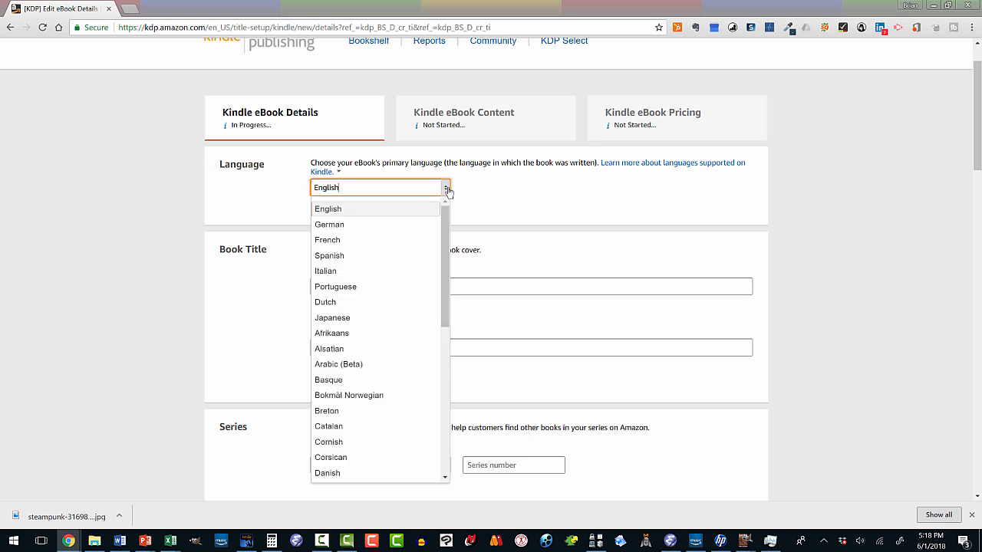
pyautogui.moveTo(445, 219); pyautogui.dragTo(486, 197)
pyautogui.click(488, 192)
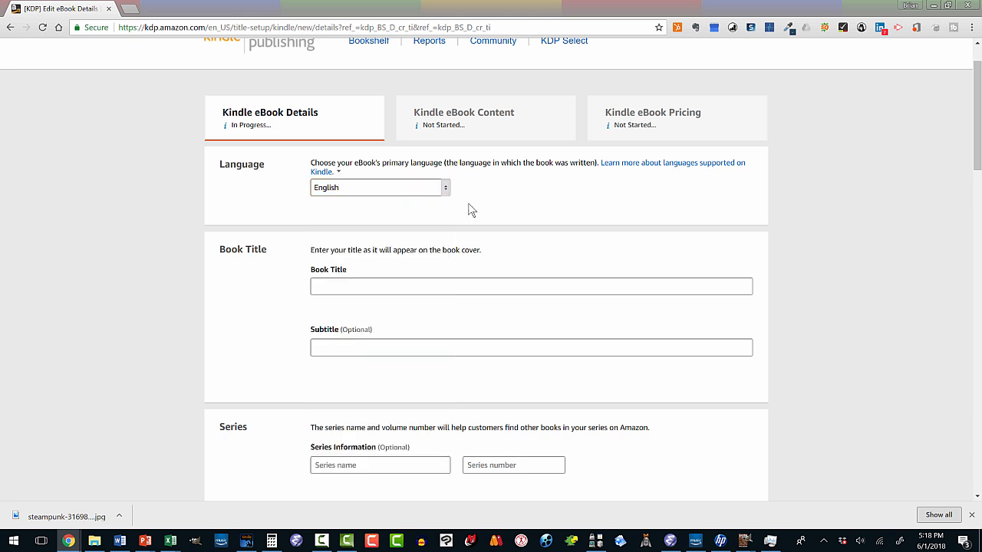
# - Glance at the book covers folder in File Explorer, and set the book title to "GIMP for Beginners" in the eBook details
pyautogui.click(370, 284)
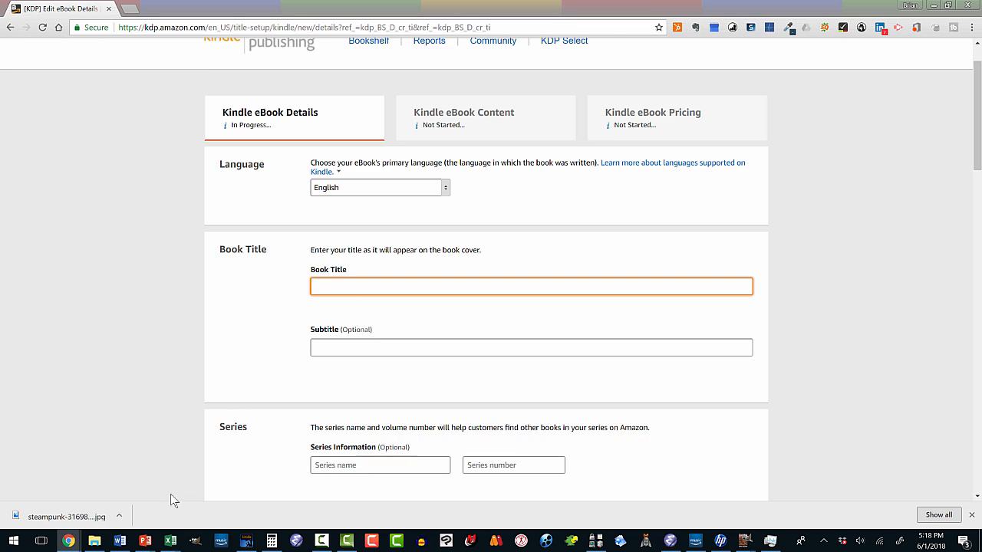
pyautogui.moveTo(95, 541)
pyautogui.click(97, 513)
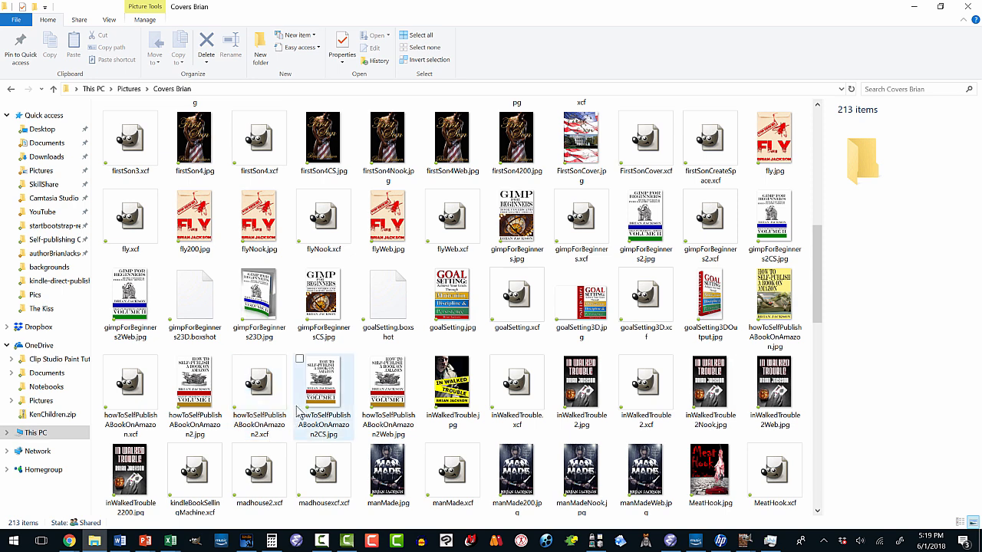
pyautogui.click(913, 8)
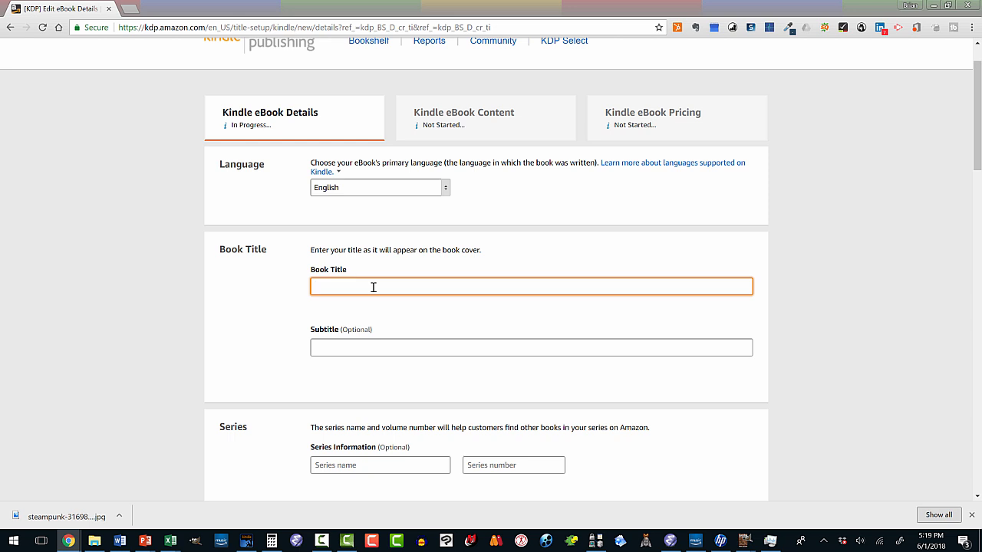
pyautogui.write('GIMP for Beginners')
# - Enter "Easy Graphic Design" as the book's subtitle
pyautogui.click(361, 345)
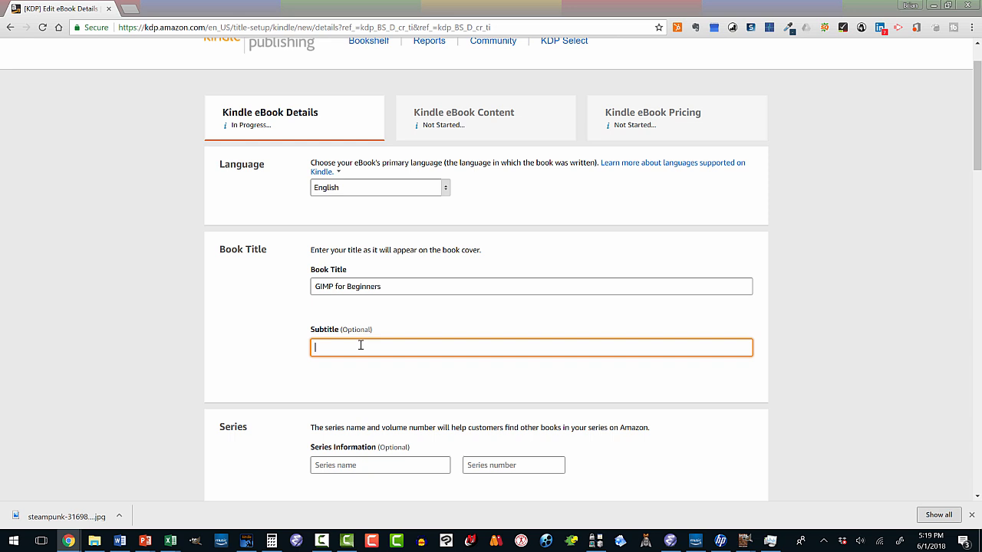
pyautogui.write('Graphic Design')
pyautogui.press('Home')
pyautogui.write('Easyh')
pyautogui.press('BackSpace')
# - Enter "Self-publishing Made Easy" as the series name in the book's series information
pyautogui.scroll(-3, 340, 383)
pyautogui.click(343, 350)
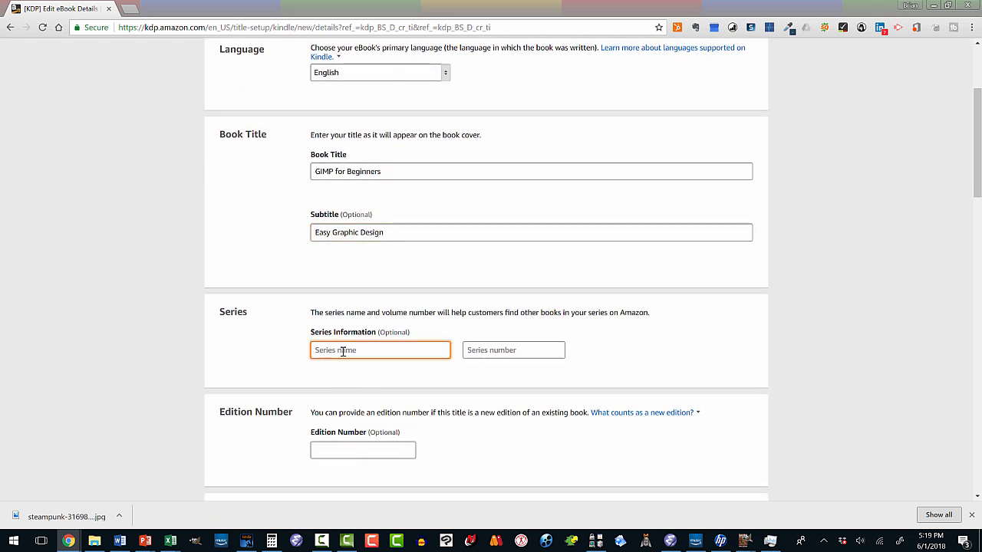
pyautogui.write('Self-publishing Made Easy')
pyautogui.press('Tab')
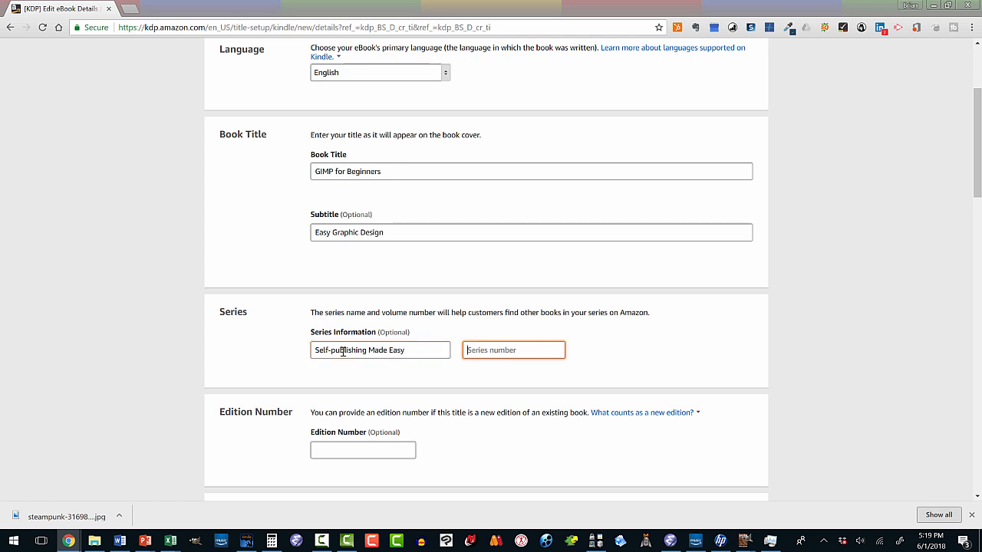
# - Set the series number to 1 and the edition number to 1
pyautogui.write('1')
pyautogui.click(338, 447)
pyautogui.write('1')
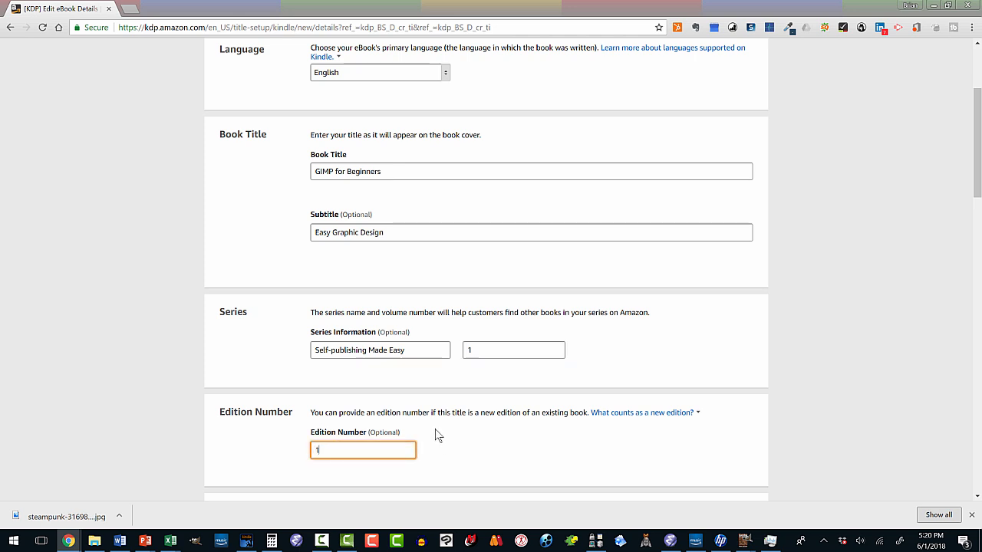
# - Fill in the primary author's first and last name, and review the available contributor roles, leaving Author selected
pyautogui.scroll(-3, 431, 435)
pyautogui.scroll(-1, 431, 435)
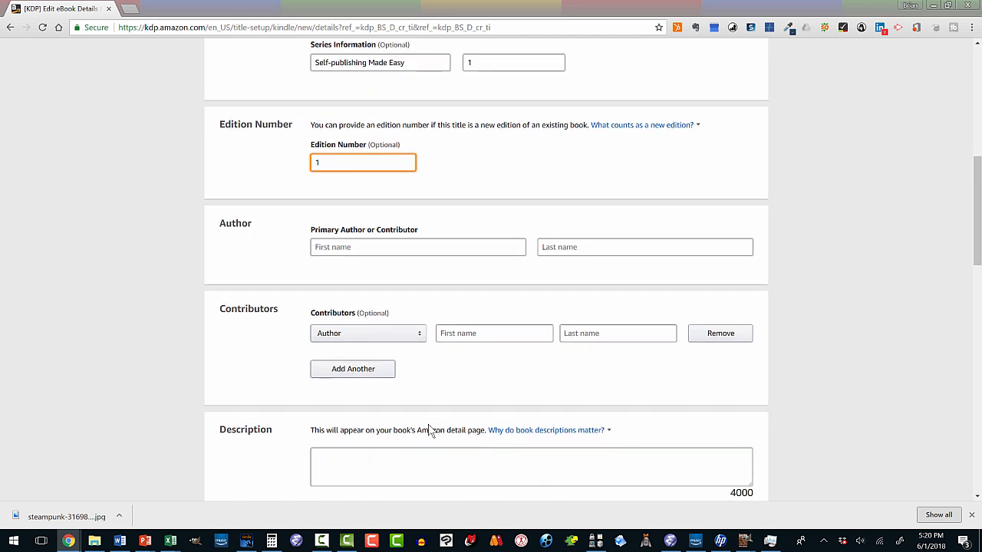
pyautogui.click(376, 246)
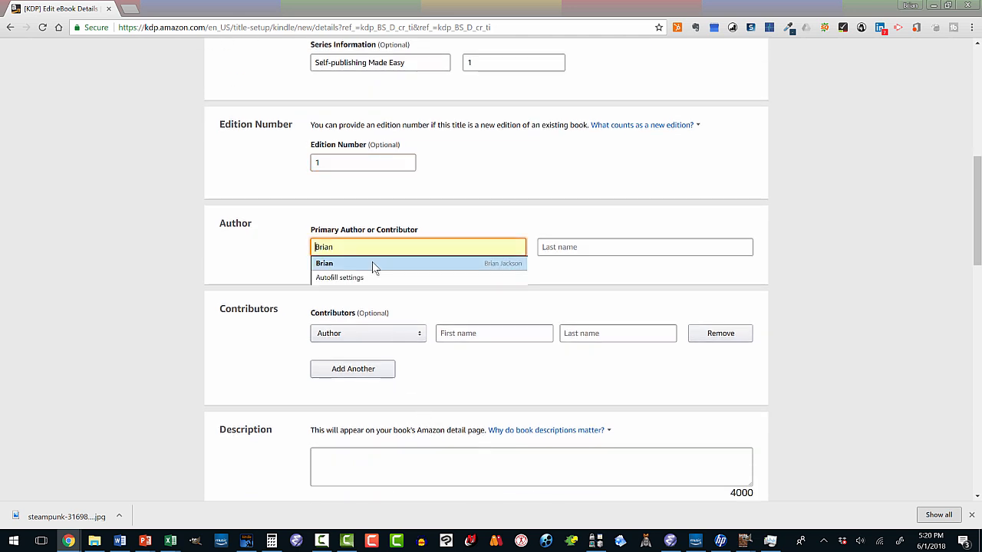
pyautogui.click(373, 264)
pyautogui.click(603, 254)
pyautogui.write('Jack')
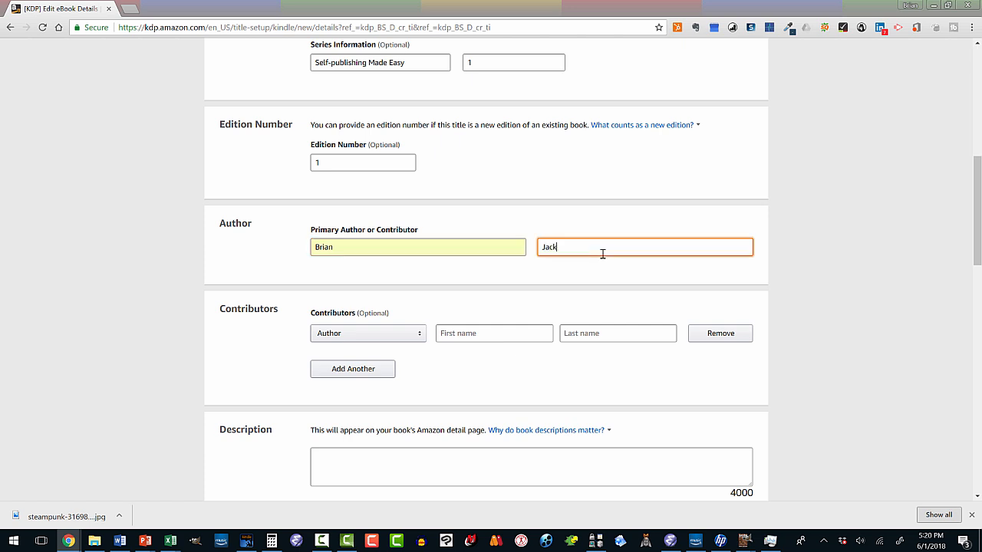
pyautogui.write('son')
pyautogui.click(421, 338)
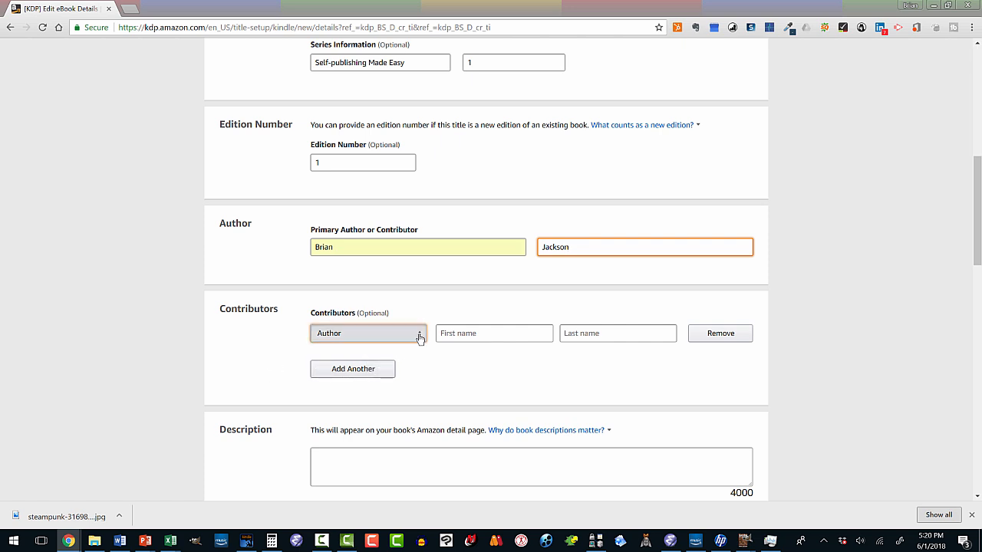
pyautogui.click(464, 377)
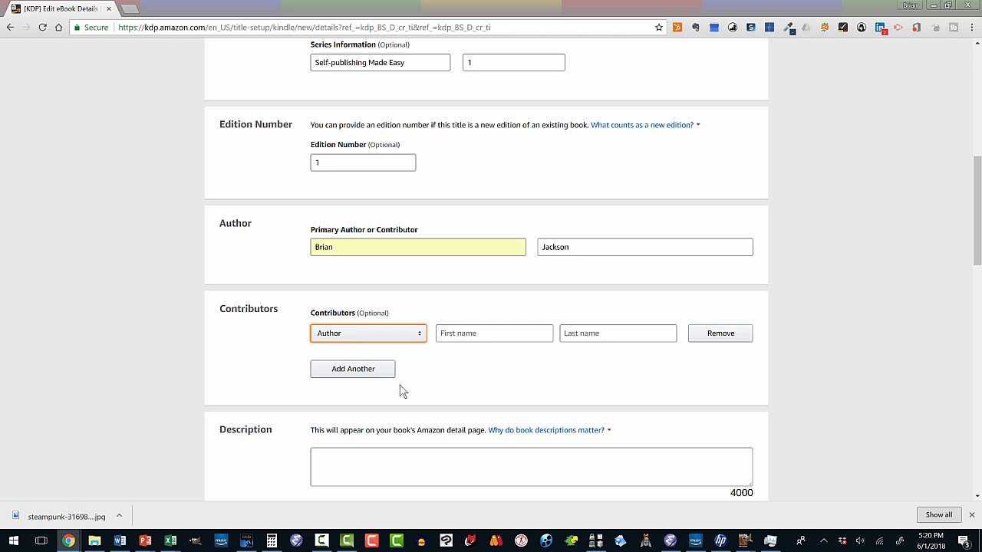
# - Enter "Book descriptions." as the description and declare that you own the copyright and hold the necessary publishing rights
pyautogui.scroll(-2, 296, 345)
pyautogui.click(325, 339)
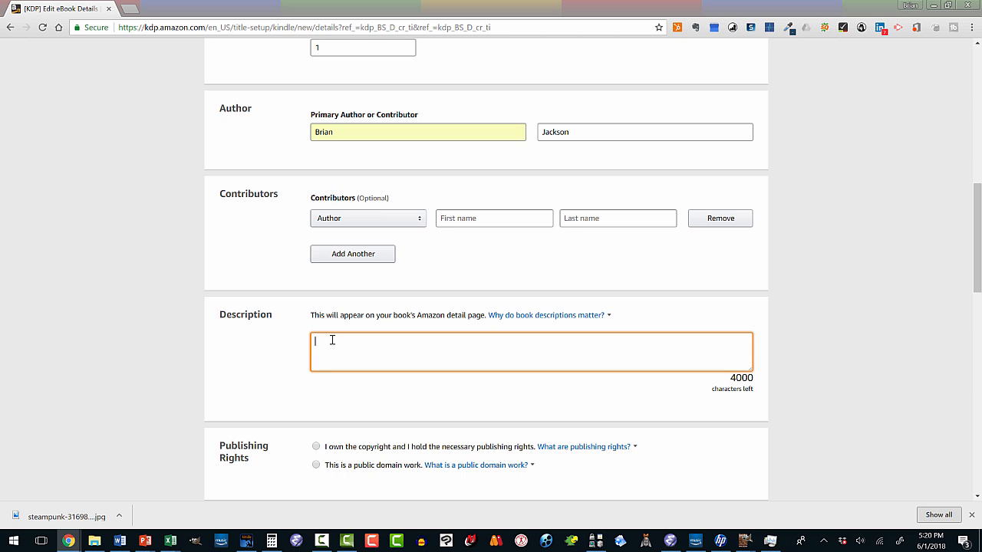
pyautogui.write('Book descriptions.')
pyautogui.scroll(-2, 351, 353)
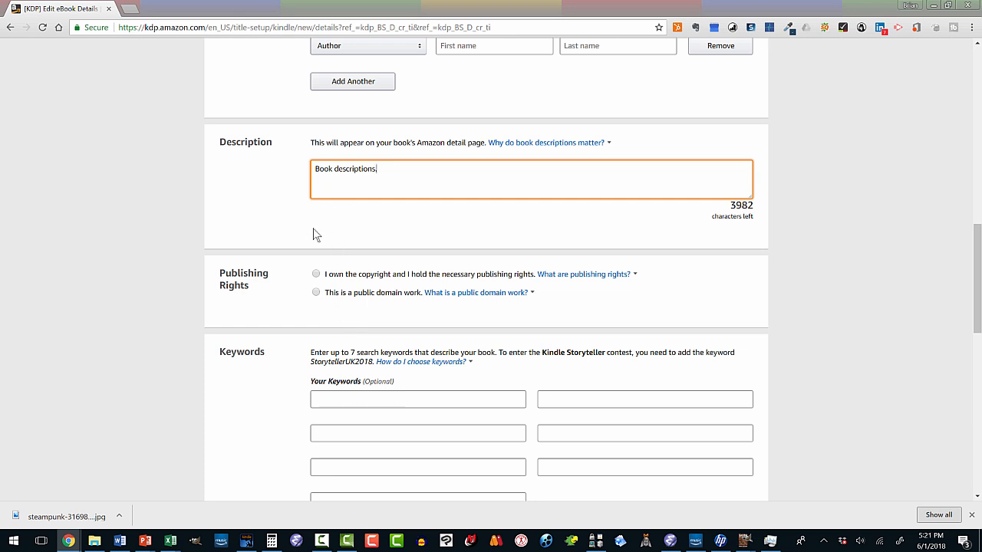
pyautogui.click(316, 275)
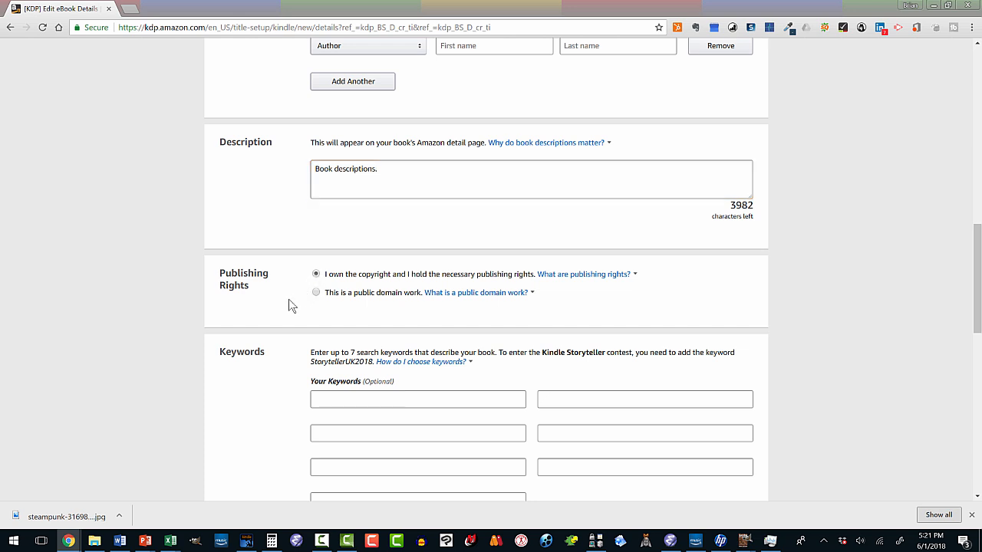
# - Open the category selection for the eBook
pyautogui.scroll(-2, 278, 303)
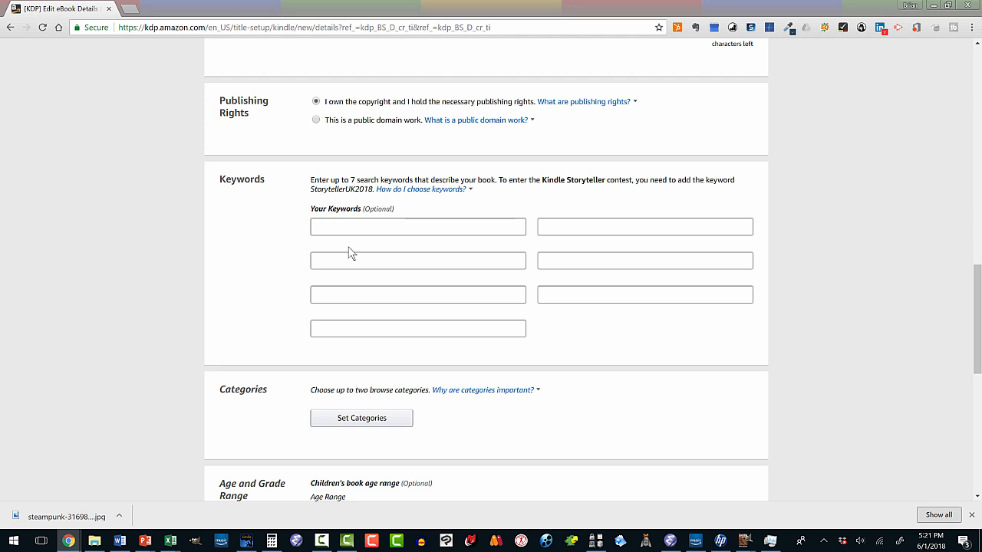
pyautogui.scroll(-2, 330, 252)
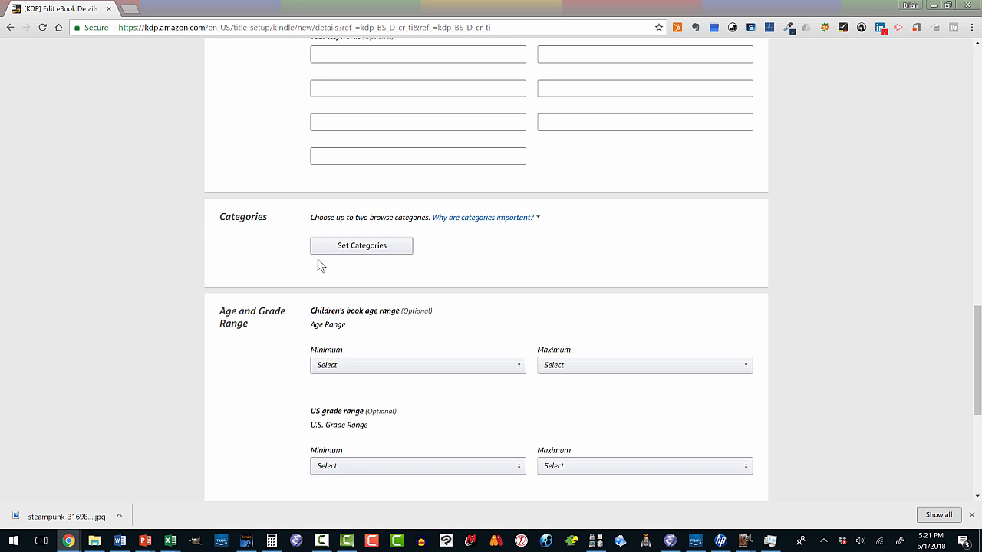
pyautogui.click(367, 250)
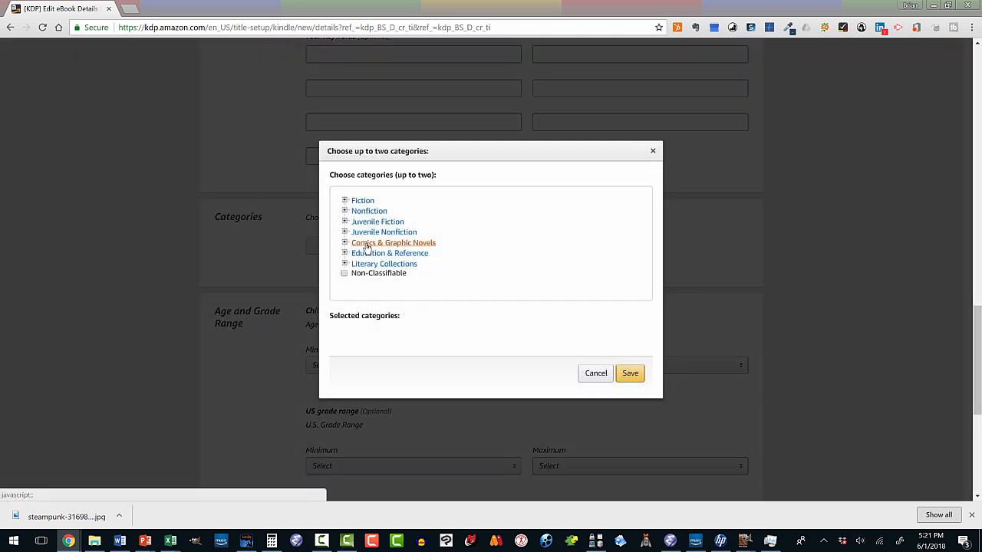
# - Look through the subcategories available under Fiction, and collapse that group again
pyautogui.click(345, 201)
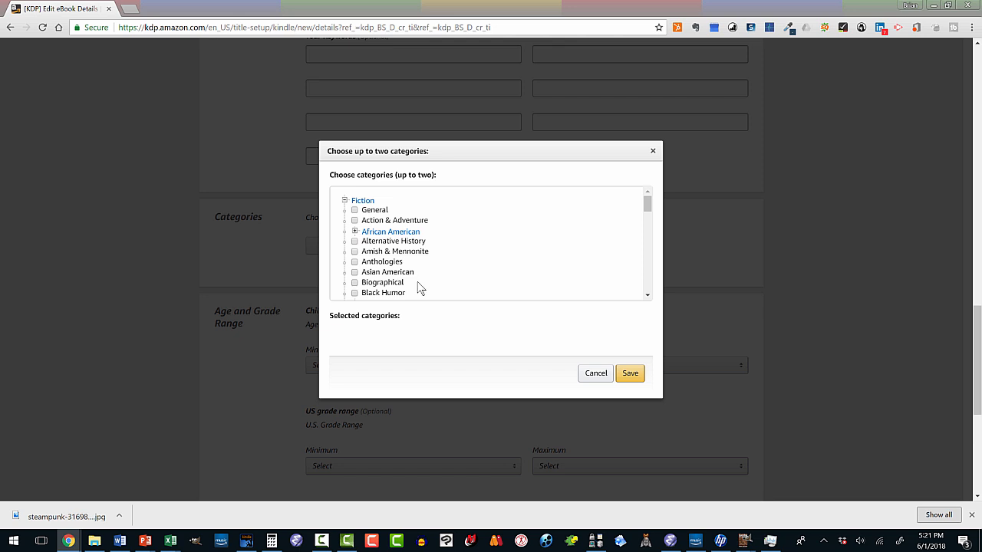
pyautogui.scroll(-1, 426, 281)
pyautogui.scroll(-1, 425, 283)
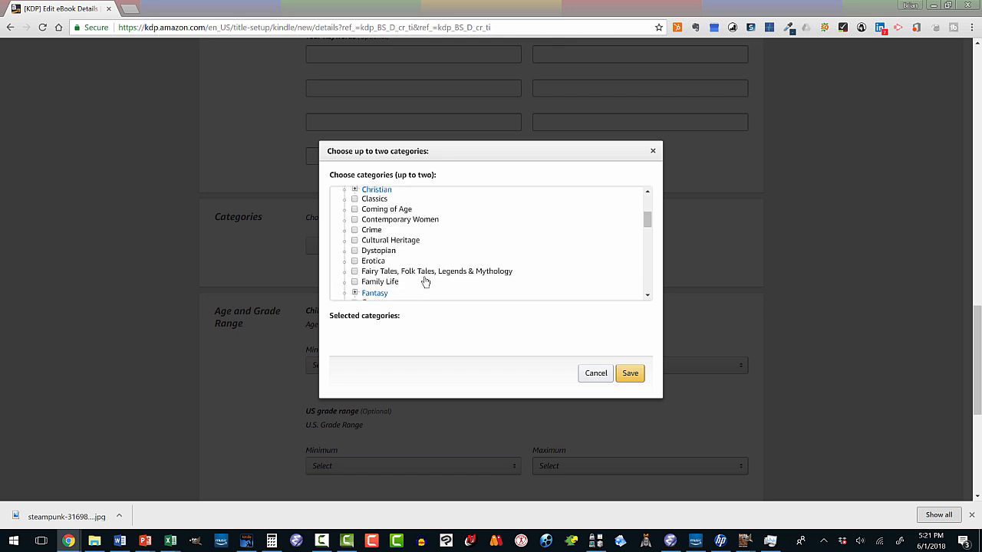
pyautogui.scroll(-1, 426, 282)
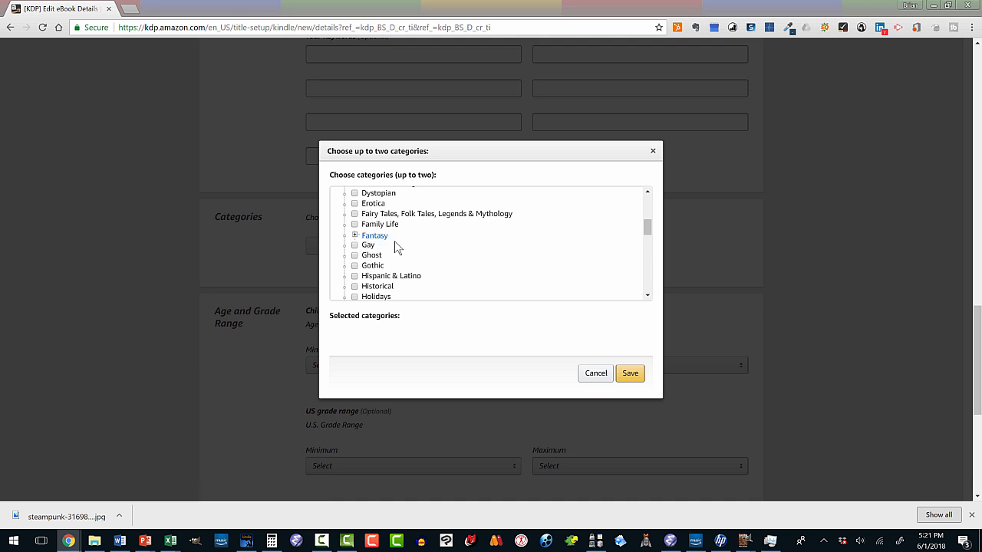
pyautogui.scroll(3, 397, 246)
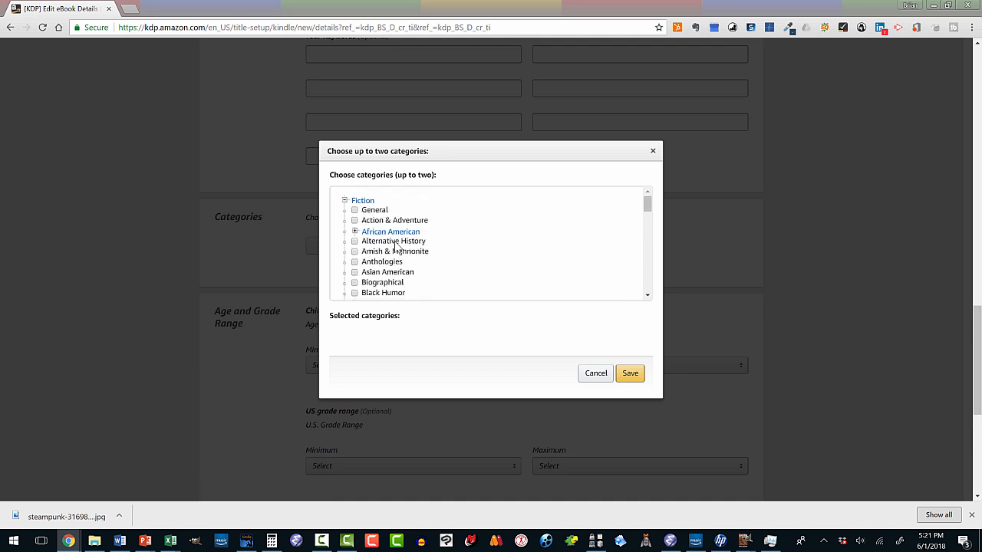
pyautogui.click(345, 200)
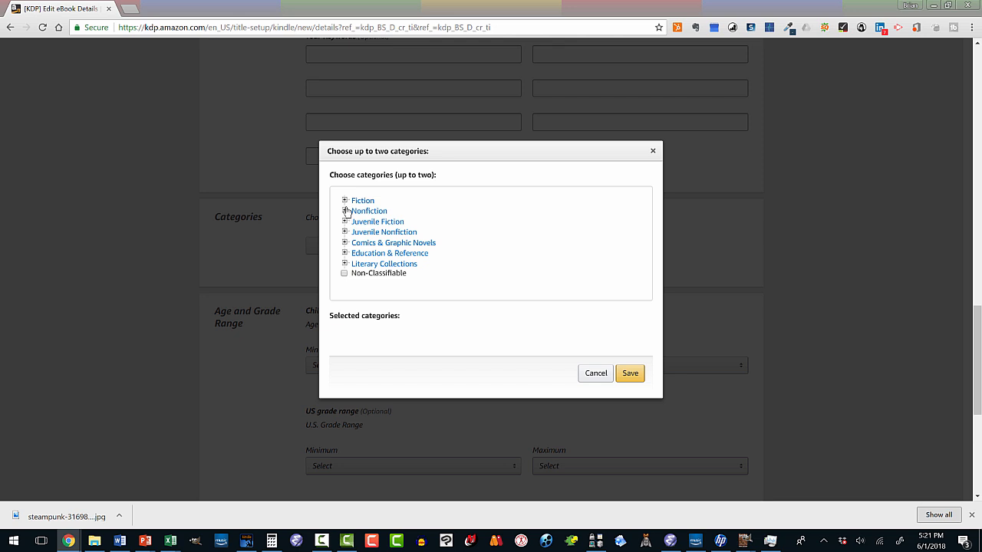
# - Choose Nonfiction > Computers > Computer Graphics as the book's first category
pyautogui.click(344, 211)
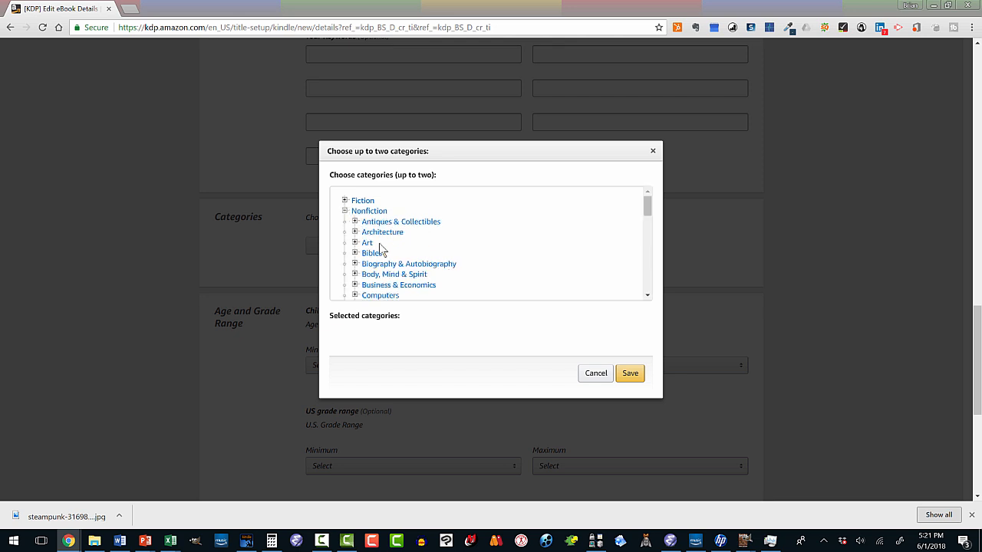
pyautogui.scroll(-1, 388, 249)
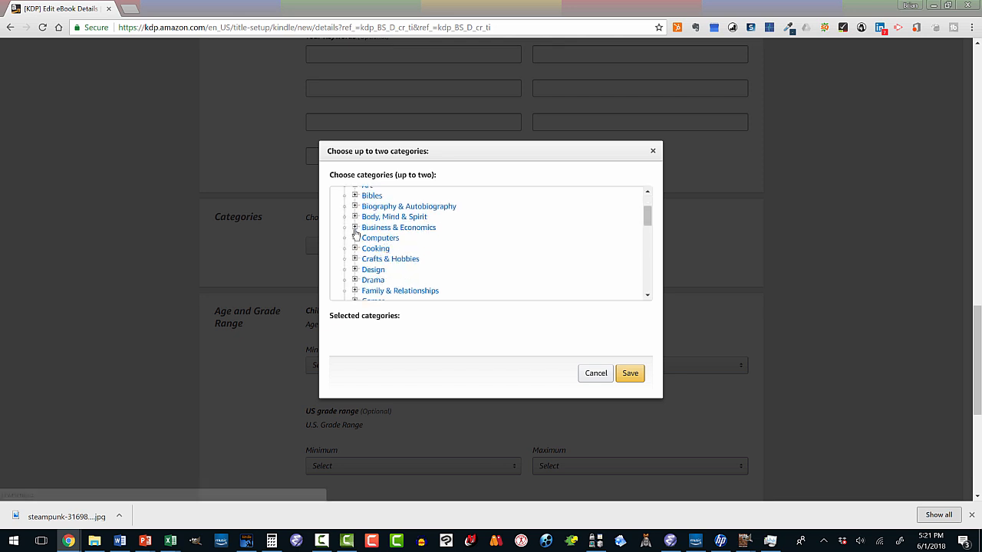
pyautogui.click(354, 238)
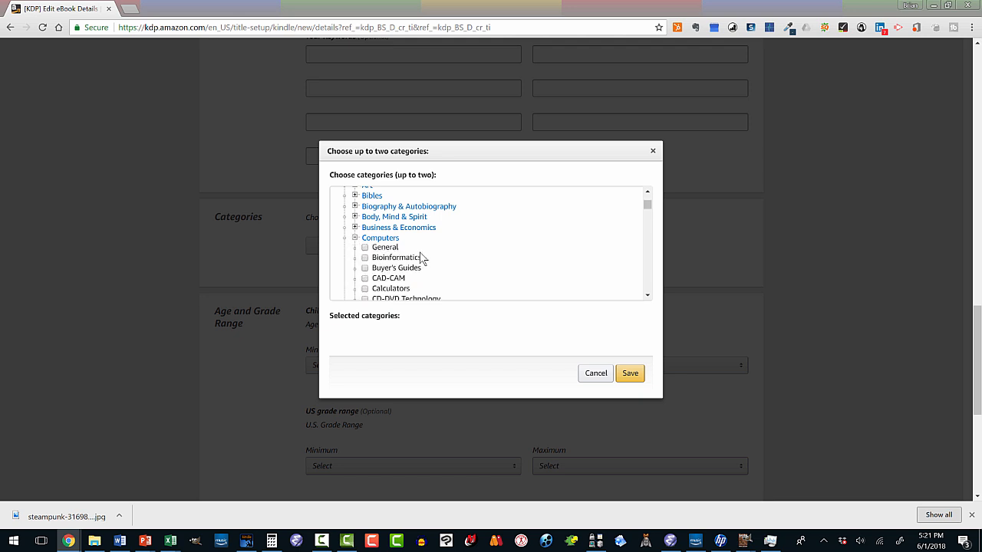
pyautogui.scroll(-3, 423, 257)
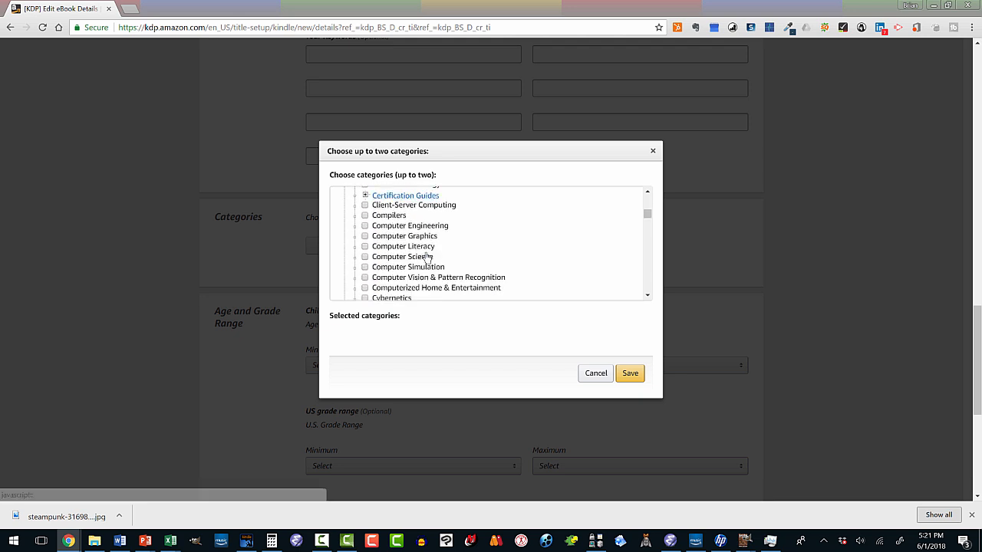
pyautogui.click(366, 236)
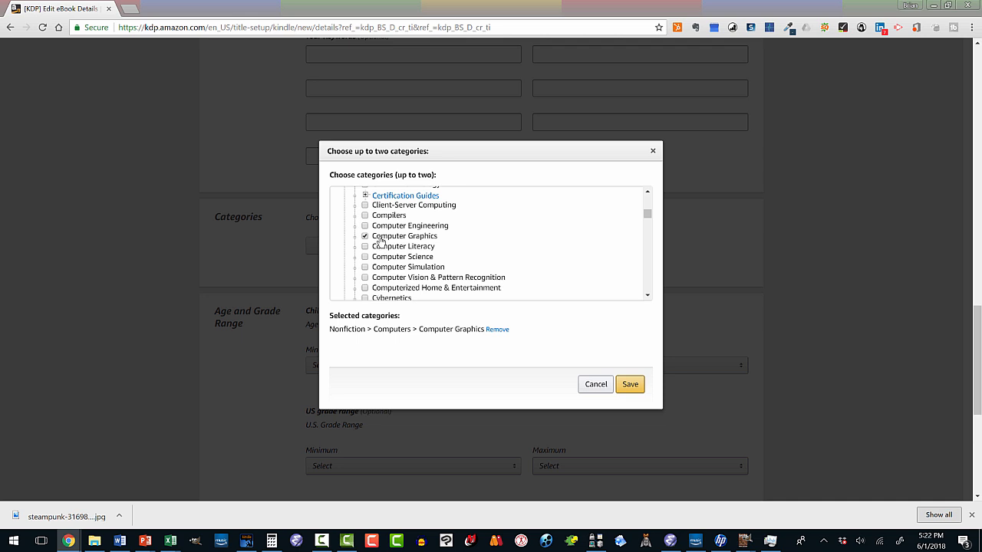
# - Add Nonfiction > Computers > Educational Software as the second category and save the category selection
pyautogui.scroll(-1, 372, 261)
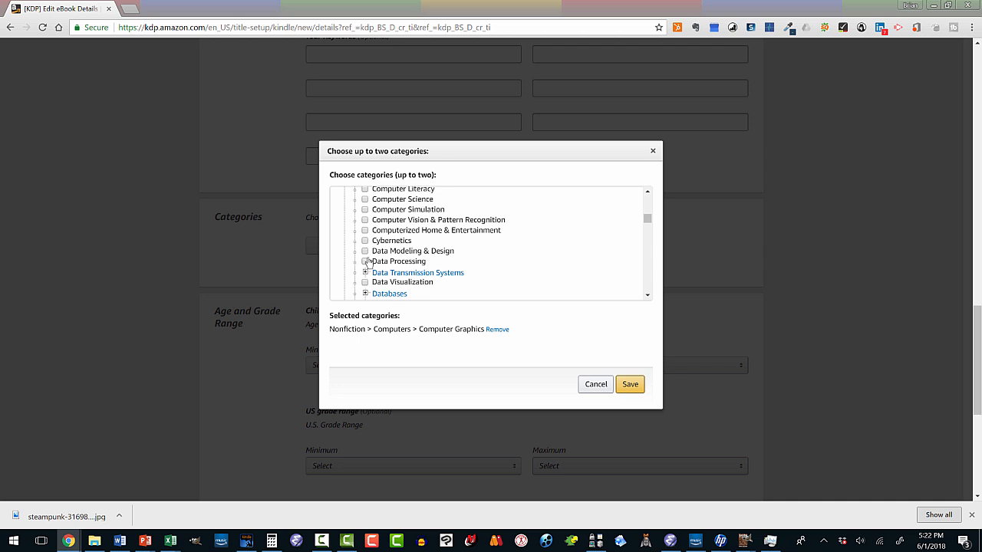
pyautogui.scroll(1, 367, 262)
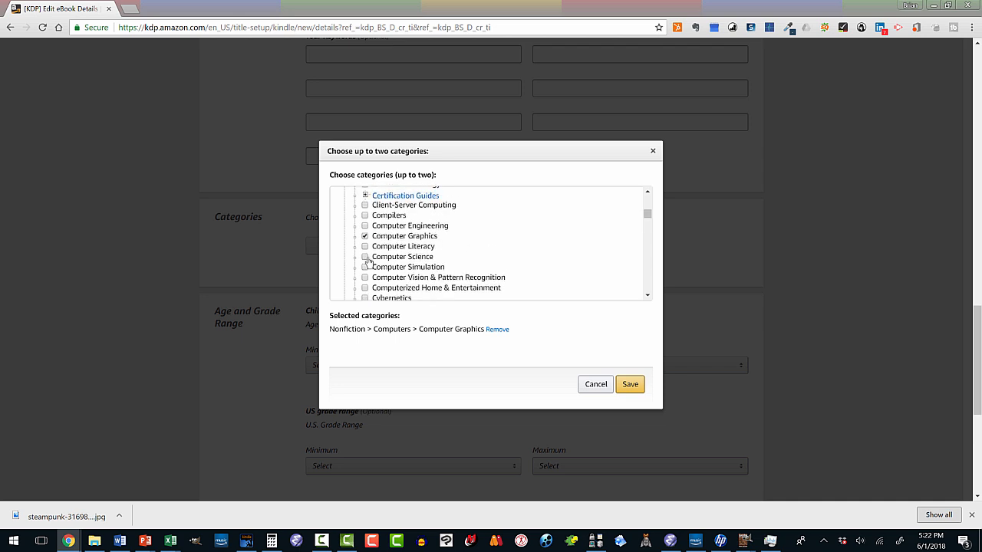
pyautogui.scroll(1, 368, 262)
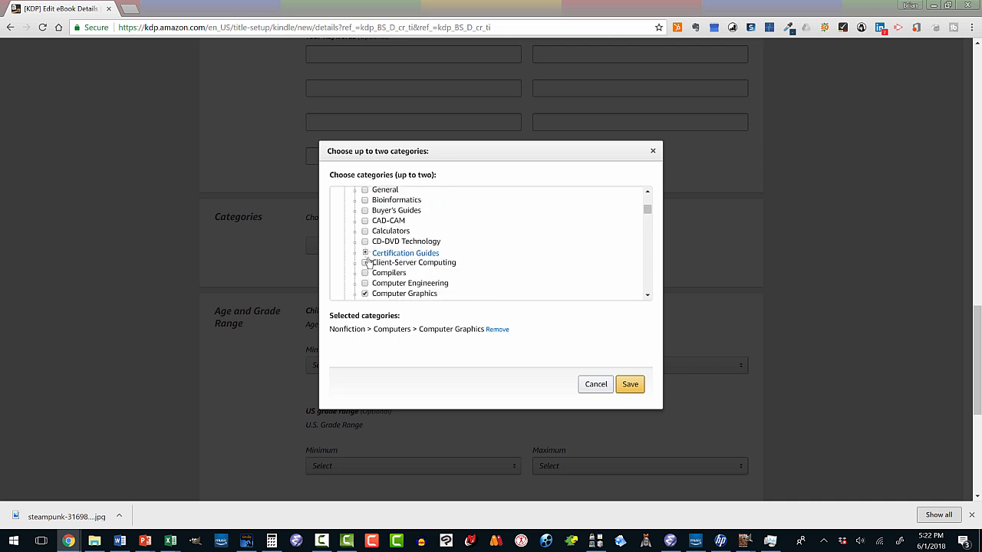
pyautogui.scroll(-2, 368, 262)
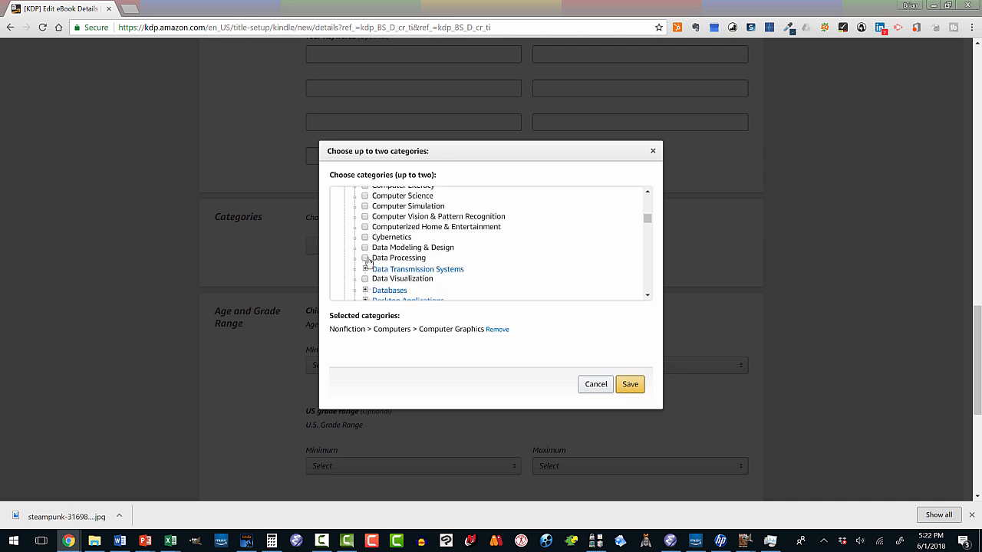
pyautogui.scroll(-2, 367, 262)
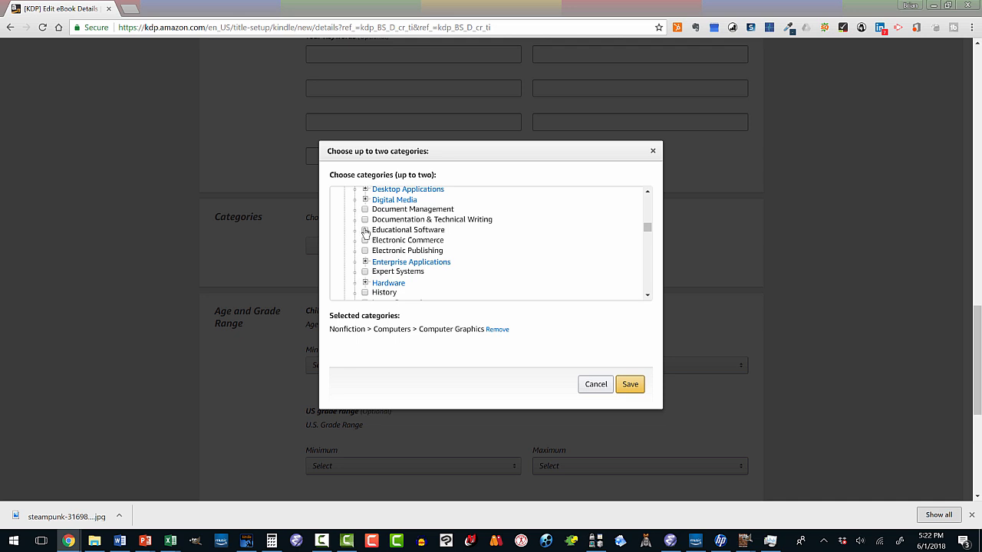
pyautogui.click(365, 230)
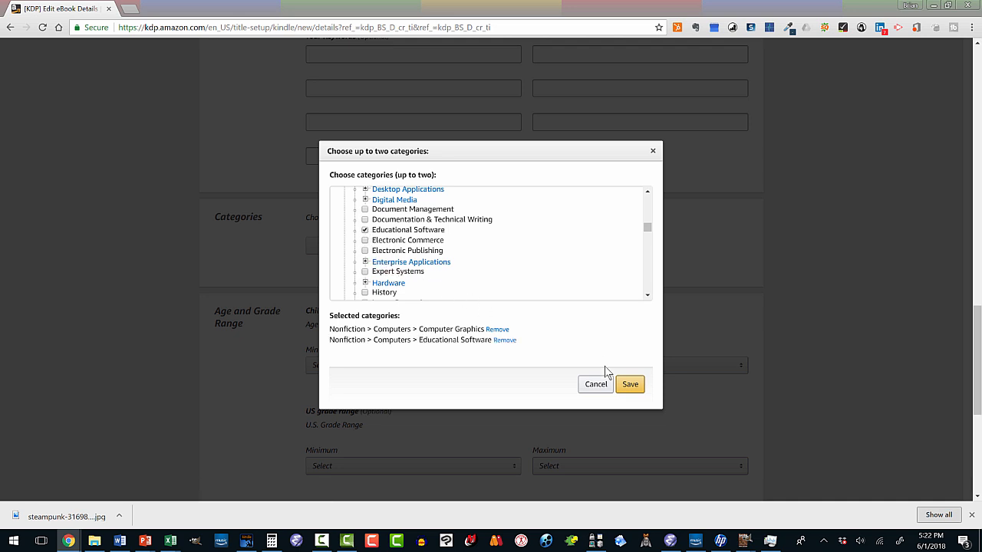
pyautogui.click(625, 384)
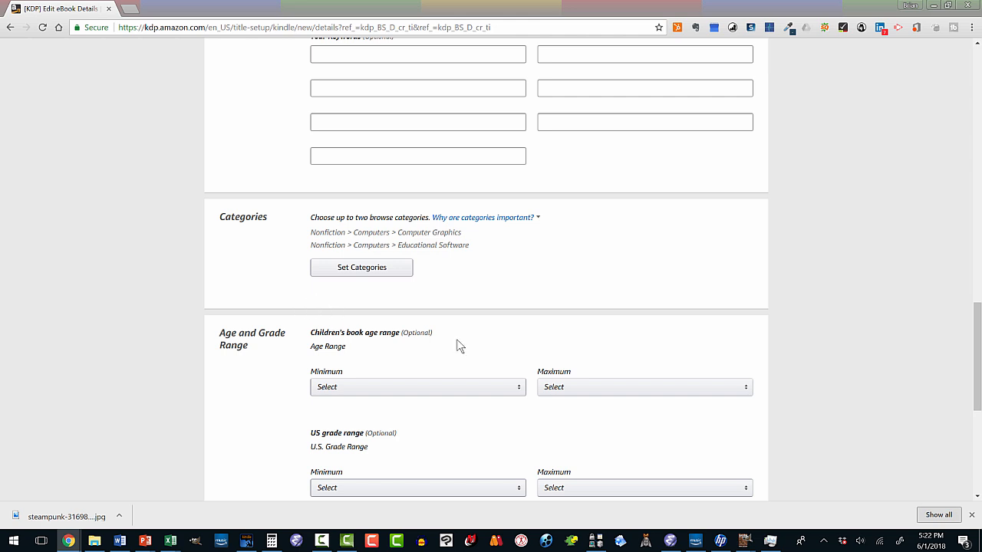
# - Review the remaining eBook details, leaving the age and grade ranges unset, and save them to continue to the Kindle eBook Content stage
pyautogui.scroll(-3, 457, 346)
pyautogui.scroll(-1, 456, 346)
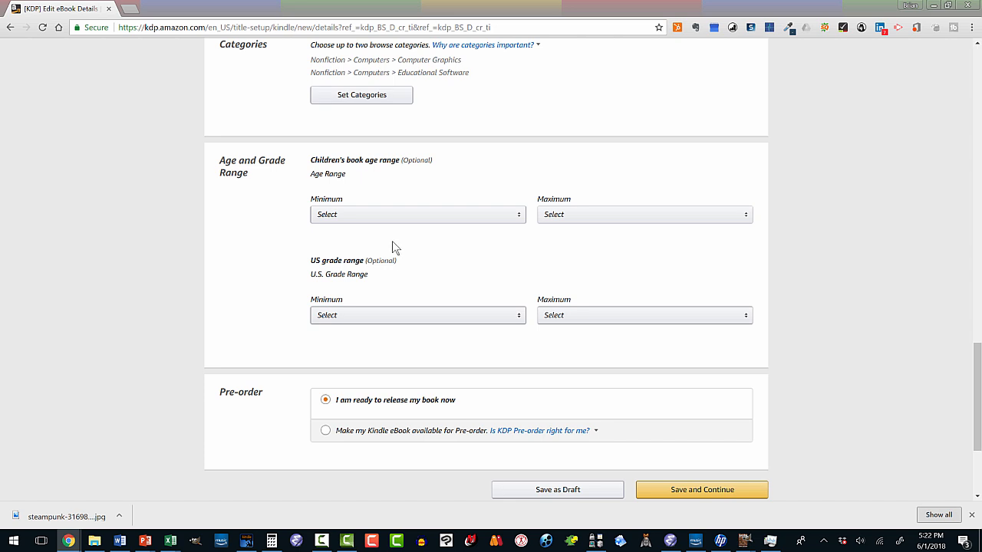
pyautogui.scroll(-1, 377, 250)
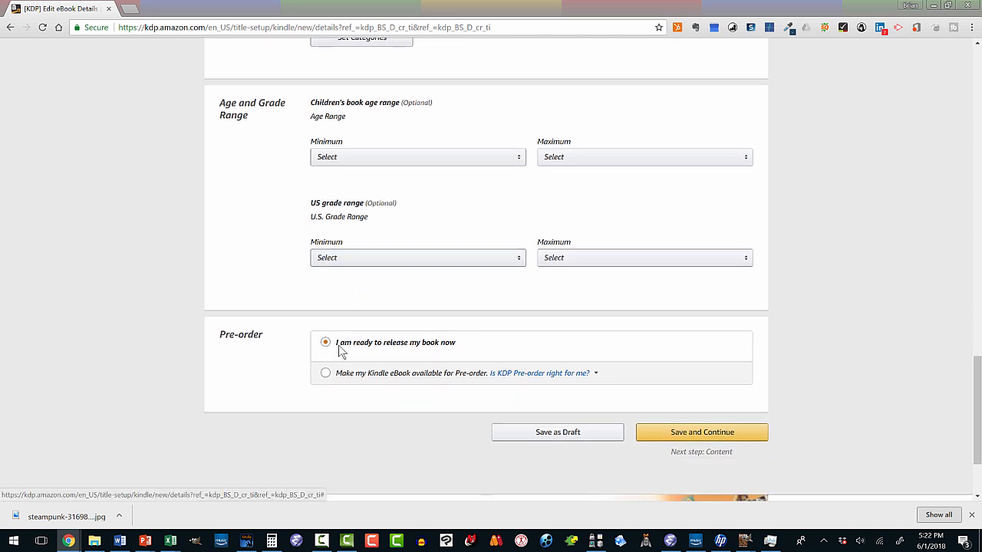
pyautogui.scroll(8, 374, 325)
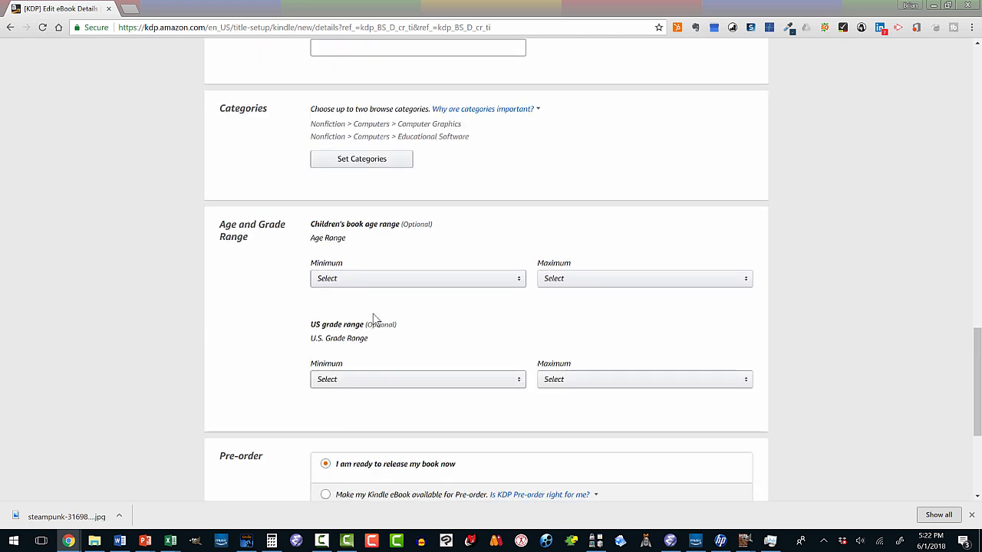
pyautogui.scroll(6, 375, 317)
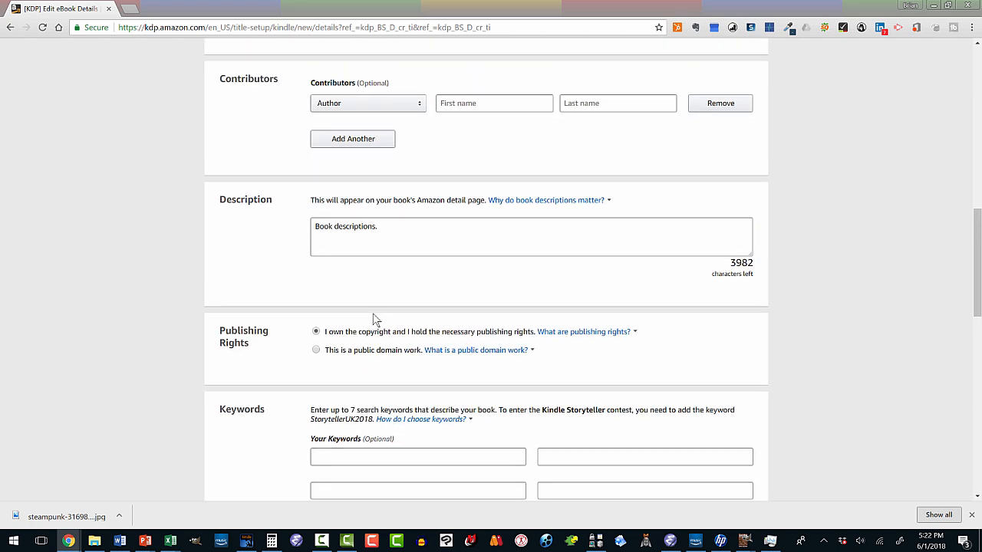
pyautogui.scroll(-14, 374, 319)
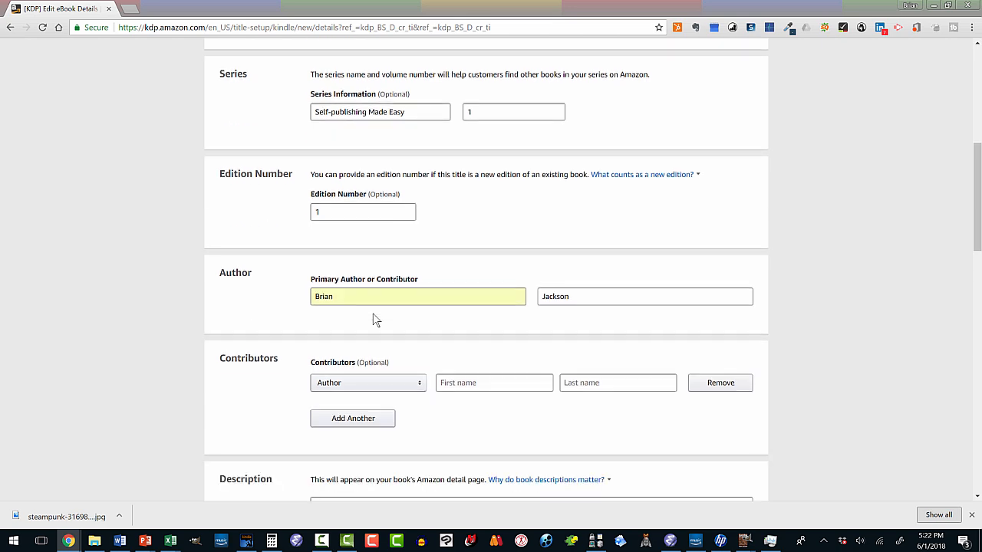
pyautogui.scroll(-3, 375, 321)
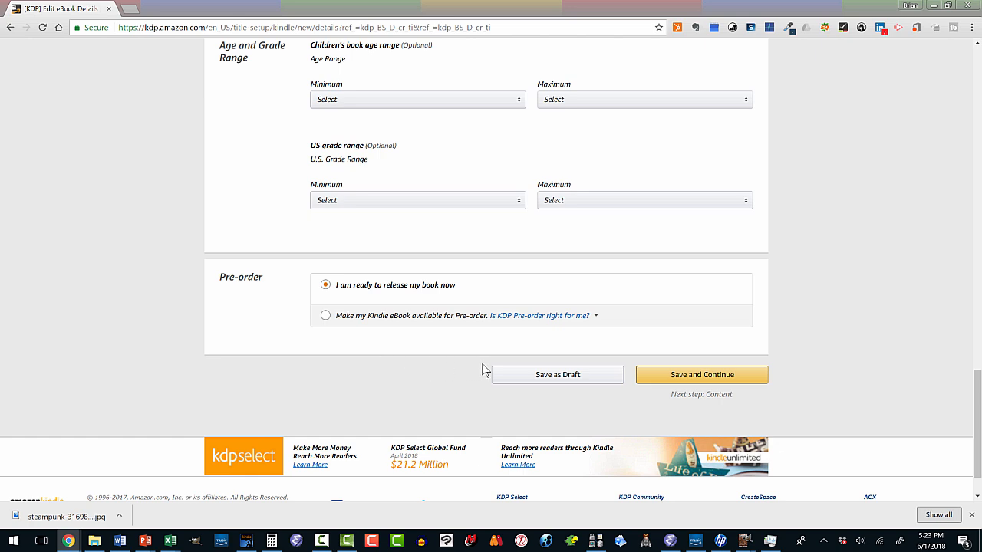
pyautogui.click(675, 375)
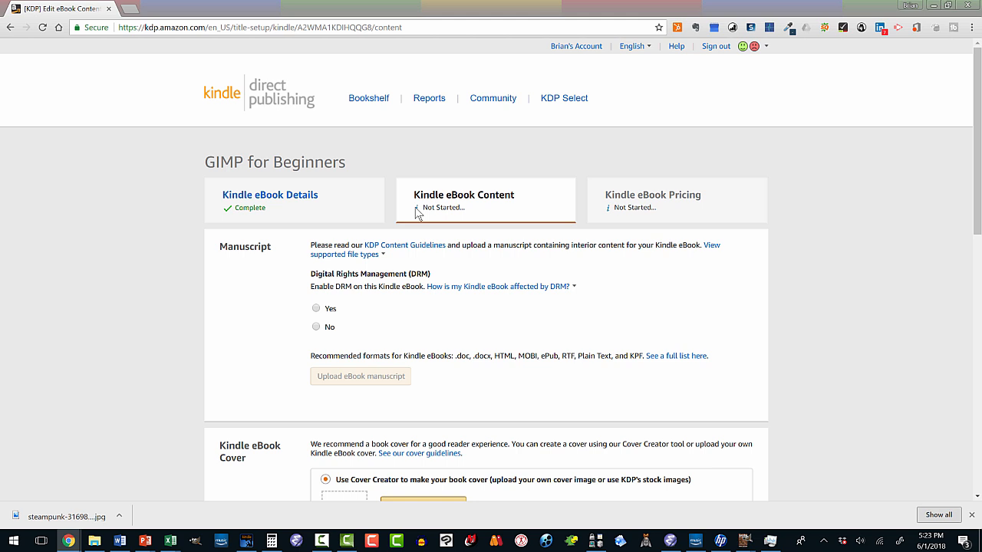
# - Decline DRM for the eBook and upload GIMP for Beginners.doc from the GIMP for Beginners folder in Documents as the manuscript
pyautogui.scroll(-1, 354, 244)
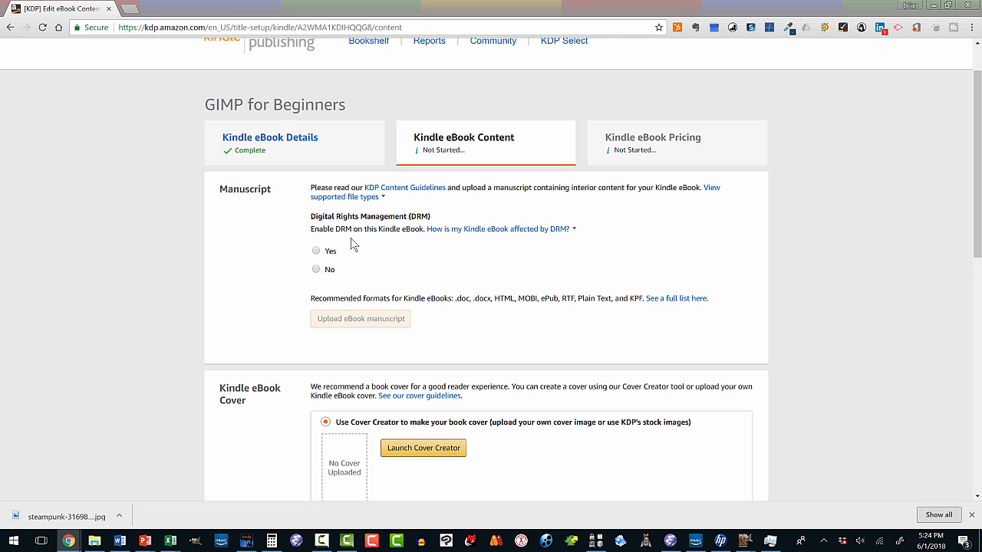
pyautogui.click(317, 269)
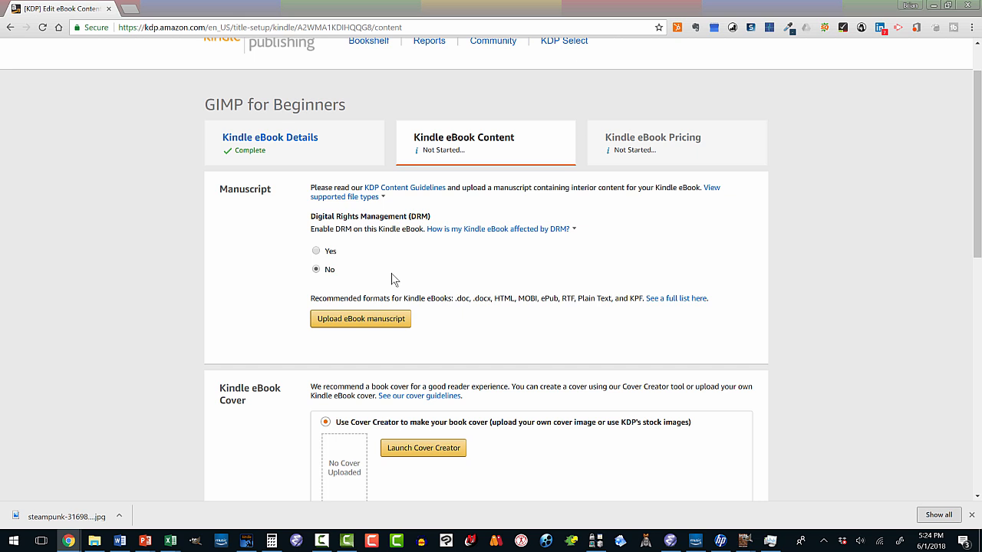
pyautogui.scroll(-1, 375, 253)
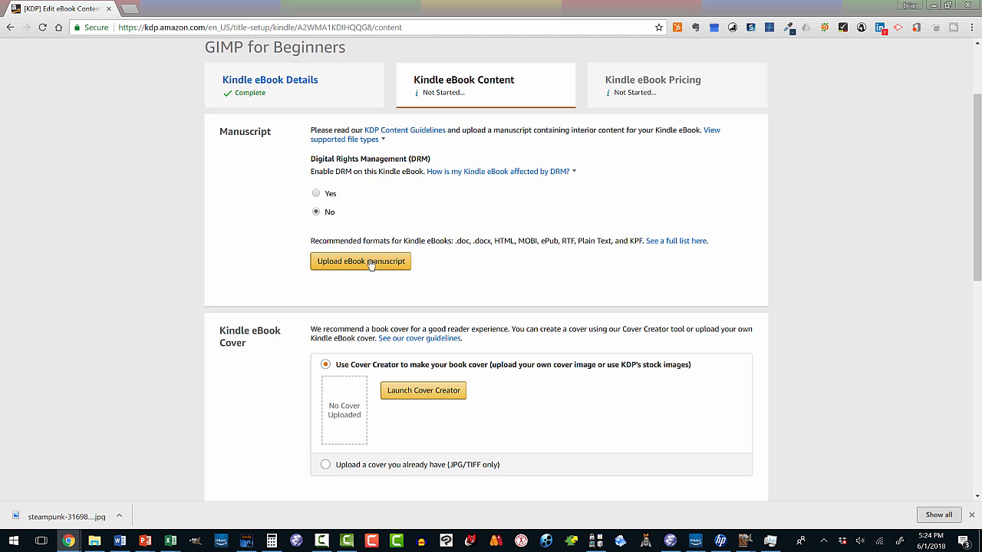
pyautogui.click(371, 263)
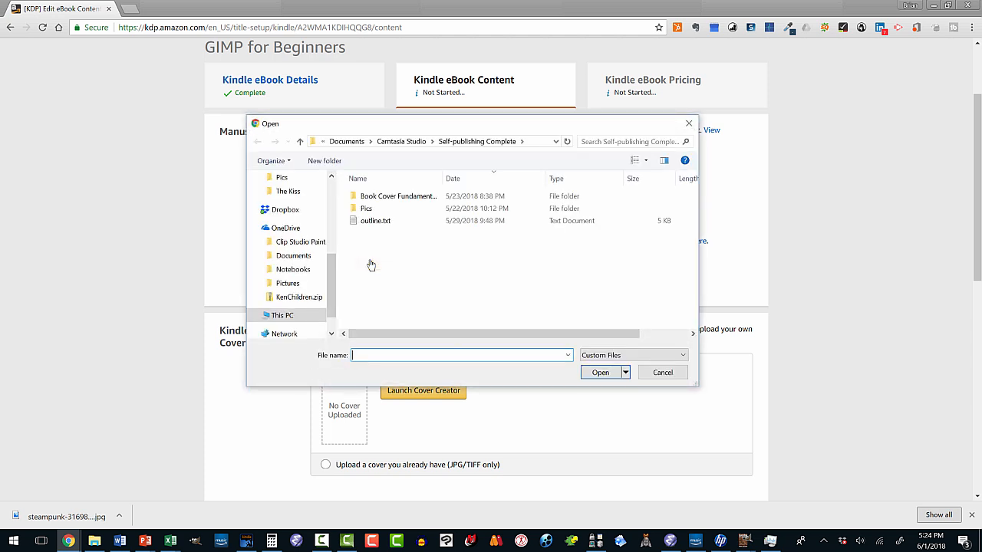
pyautogui.moveTo(333, 266); pyautogui.dragTo(331, 195)
pyautogui.click(316, 214)
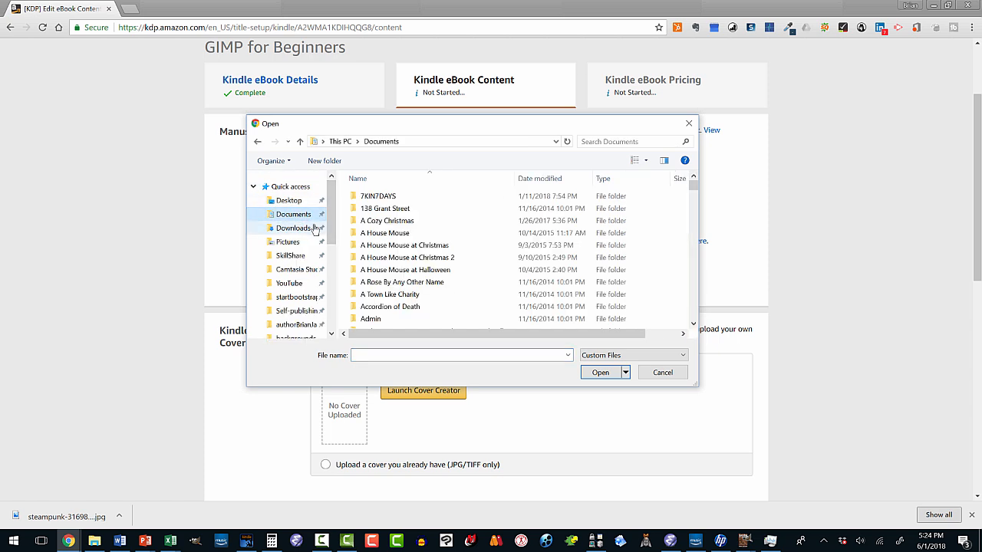
pyautogui.scroll(-5, 642, 216)
pyautogui.moveTo(691, 196); pyautogui.dragTo(688, 228)
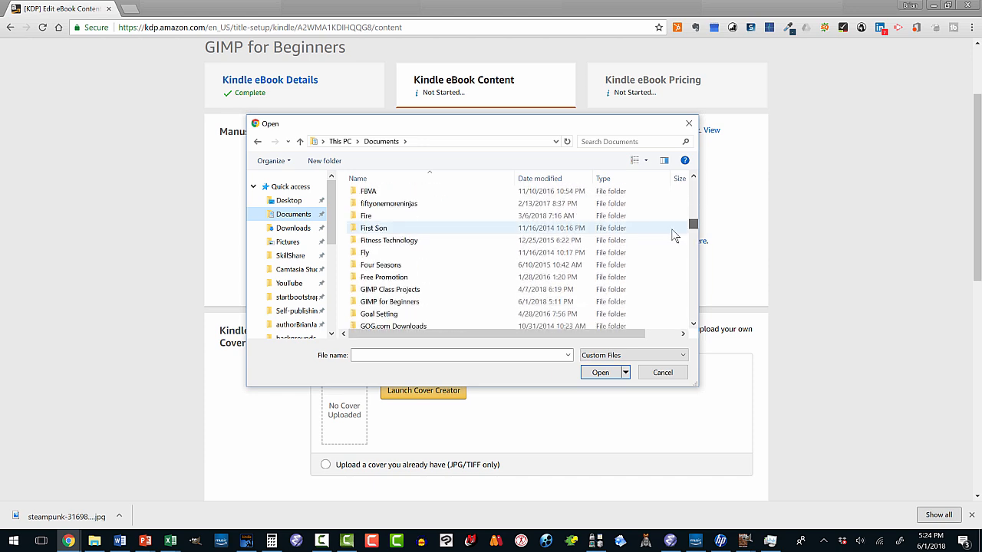
pyautogui.click(415, 304)
pyautogui.doubleClick(415, 306)
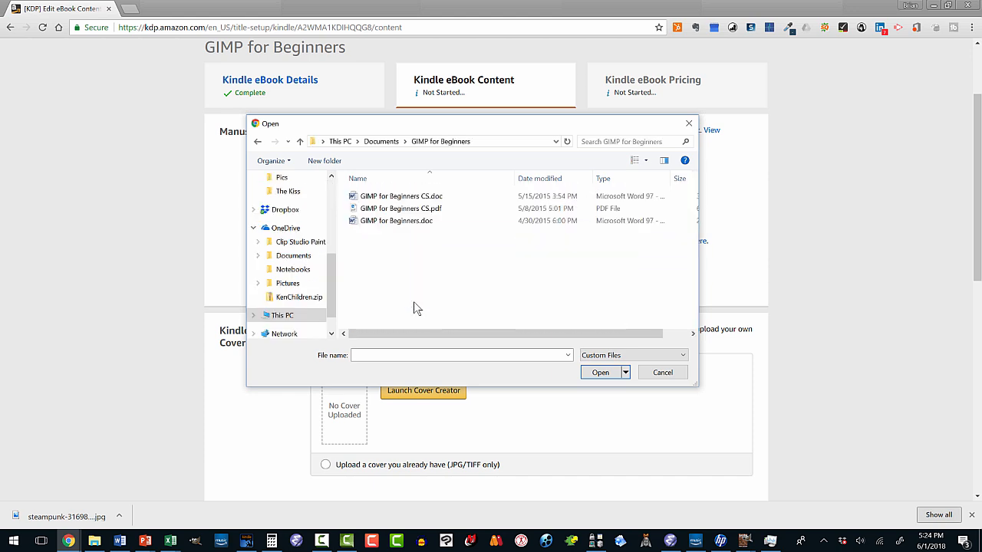
pyautogui.doubleClick(410, 220)
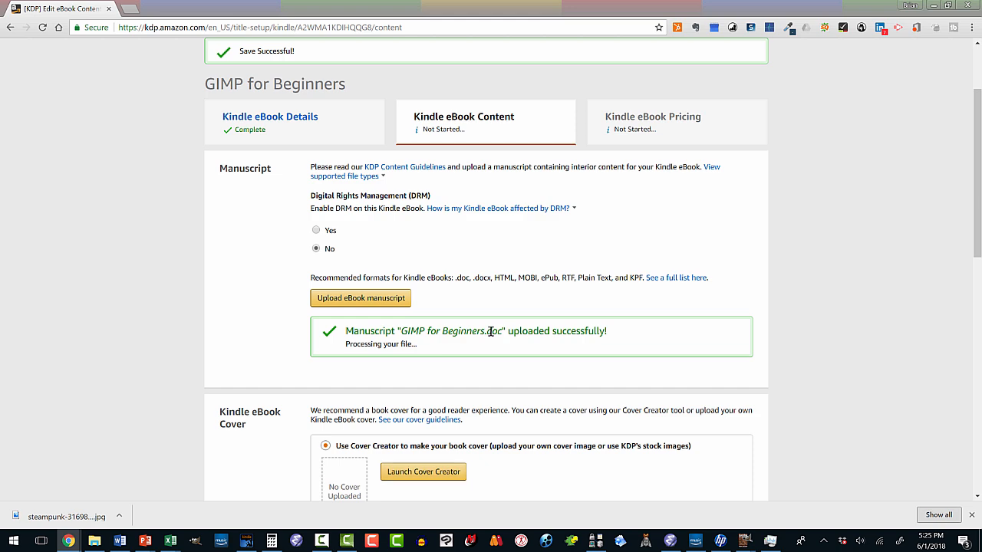
# - Choose to upload an existing cover and upload gimpForBeginners2.jpg from the book covers folder in Pictures
pyautogui.scroll(-2, 489, 330)
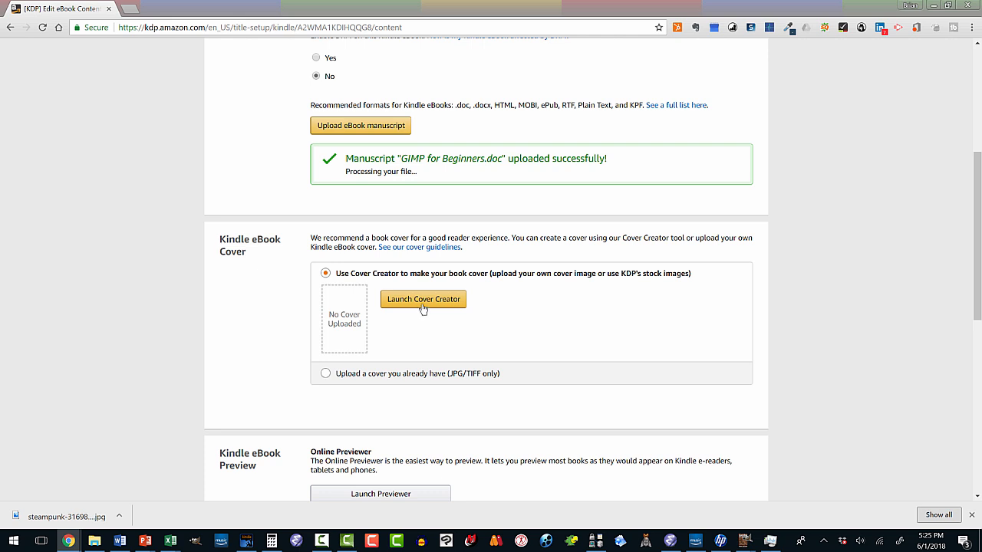
pyautogui.click(326, 374)
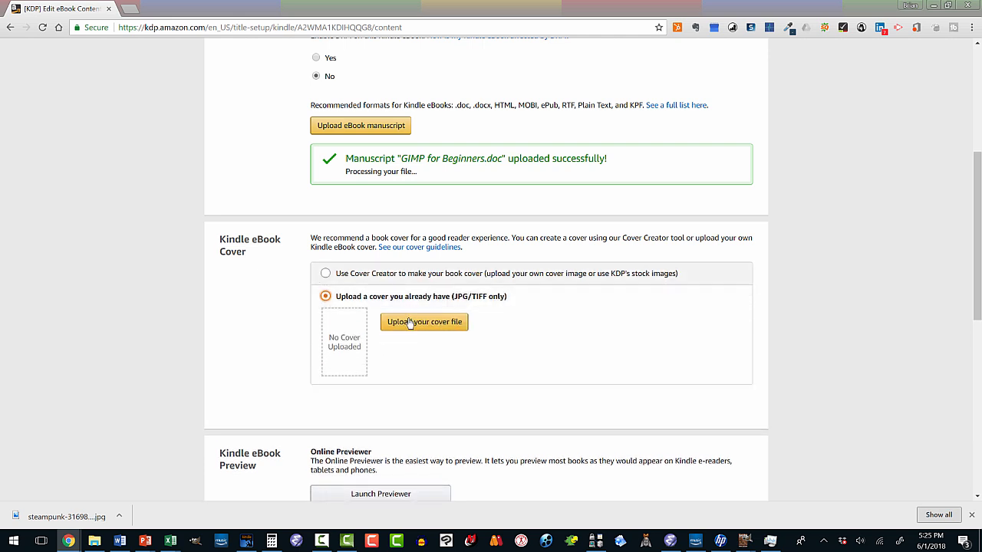
pyautogui.click(409, 323)
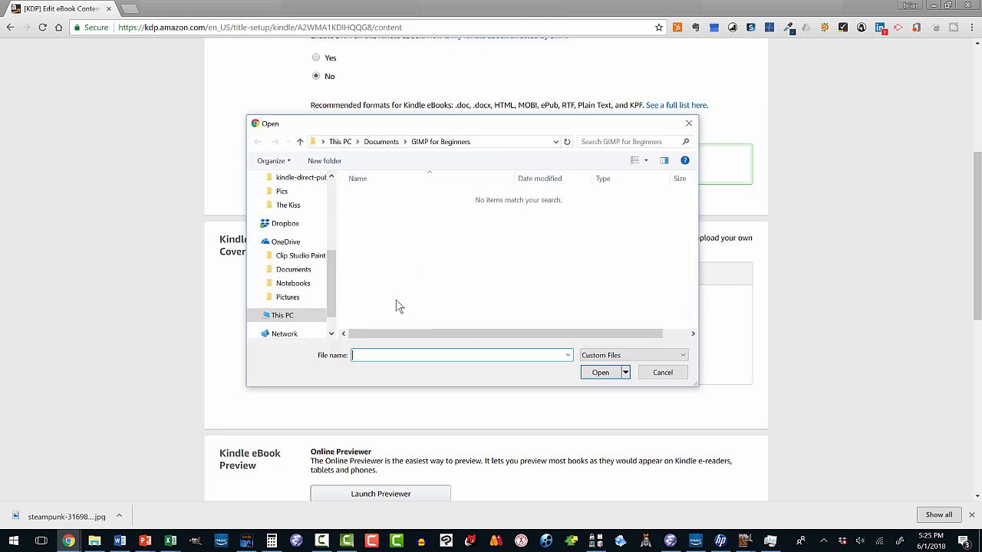
pyautogui.moveTo(333, 270); pyautogui.dragTo(334, 201)
pyautogui.click(292, 205)
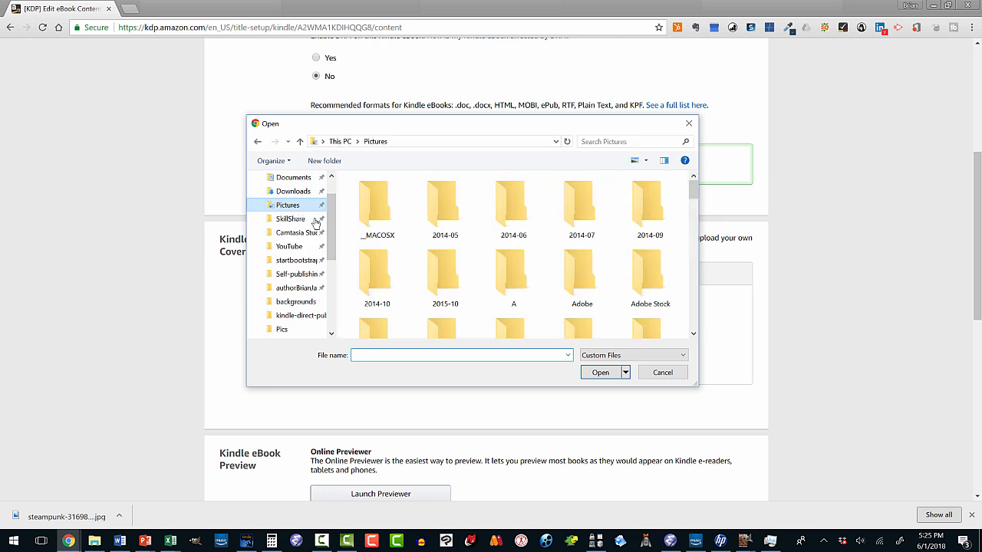
pyautogui.scroll(-5, 414, 253)
pyautogui.doubleClick(377, 230)
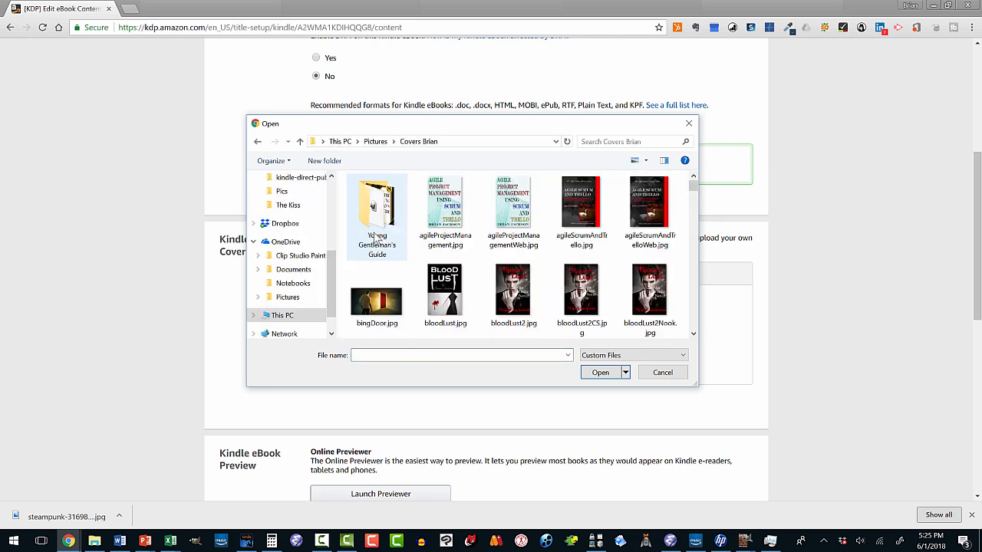
pyautogui.moveTo(691, 190); pyautogui.dragTo(679, 248)
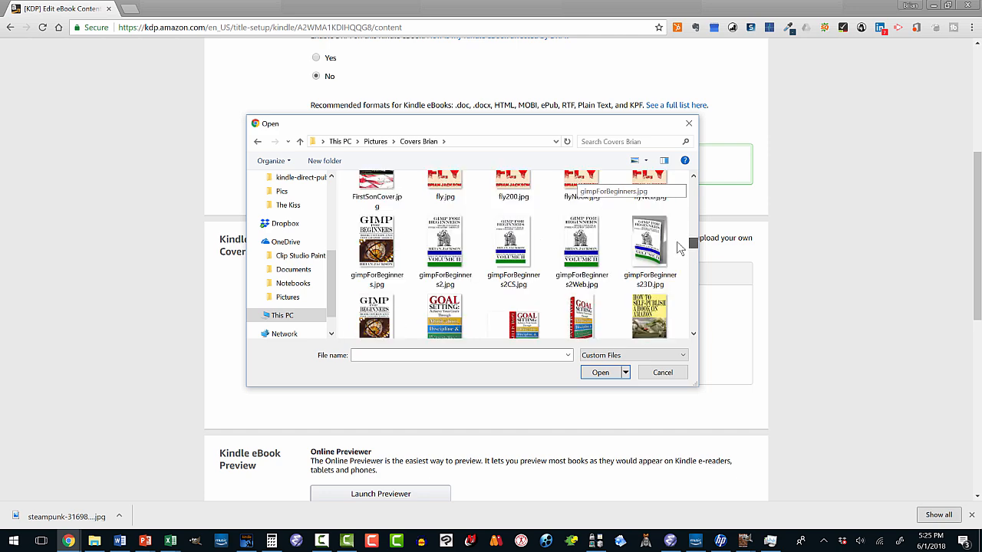
pyautogui.doubleClick(445, 243)
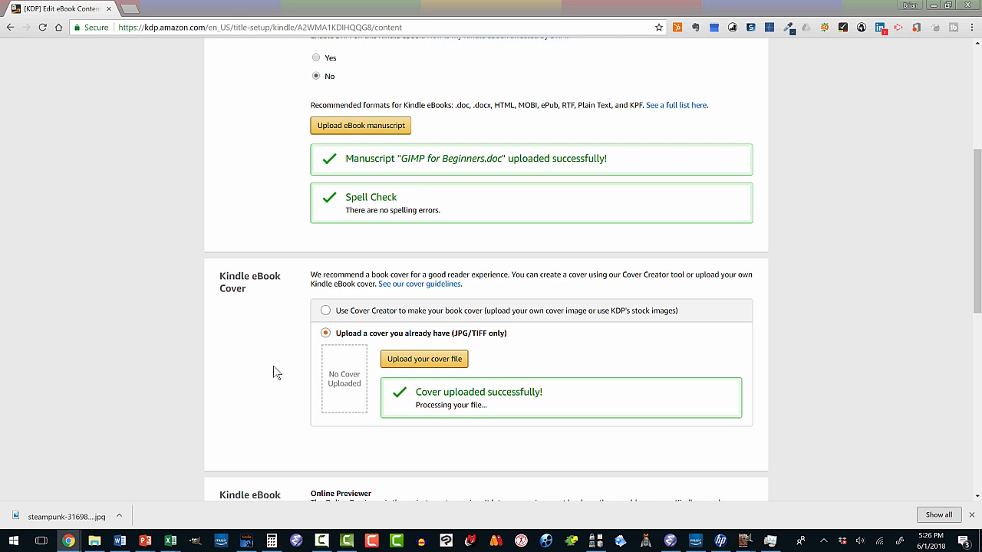
# - Check the uploaded manuscript and cover, and launch the online previewer for the eBook
pyautogui.scroll(-1, 278, 351)
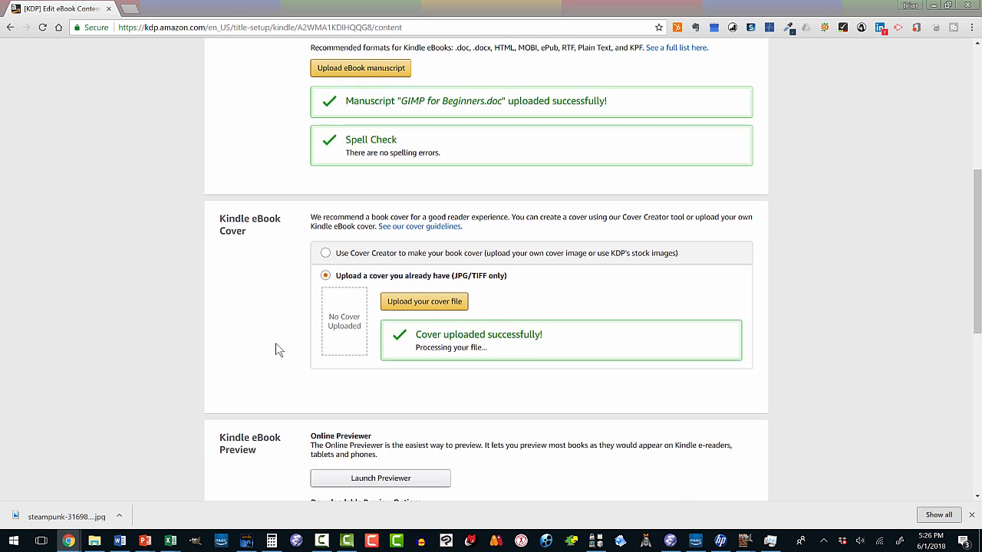
pyautogui.scroll(2, 276, 346)
pyautogui.scroll(-1, 277, 346)
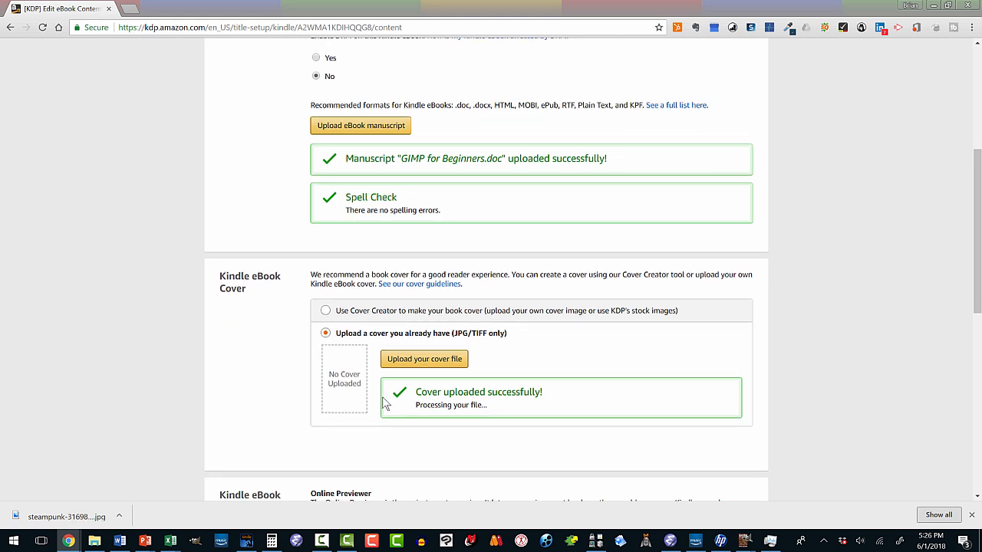
pyautogui.scroll(-3, 298, 394)
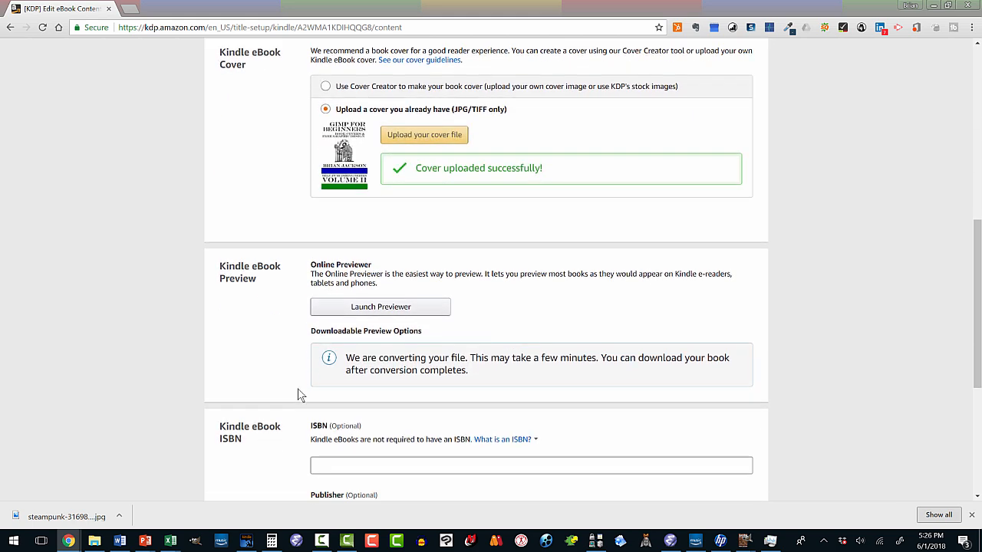
pyautogui.scroll(-1, 299, 395)
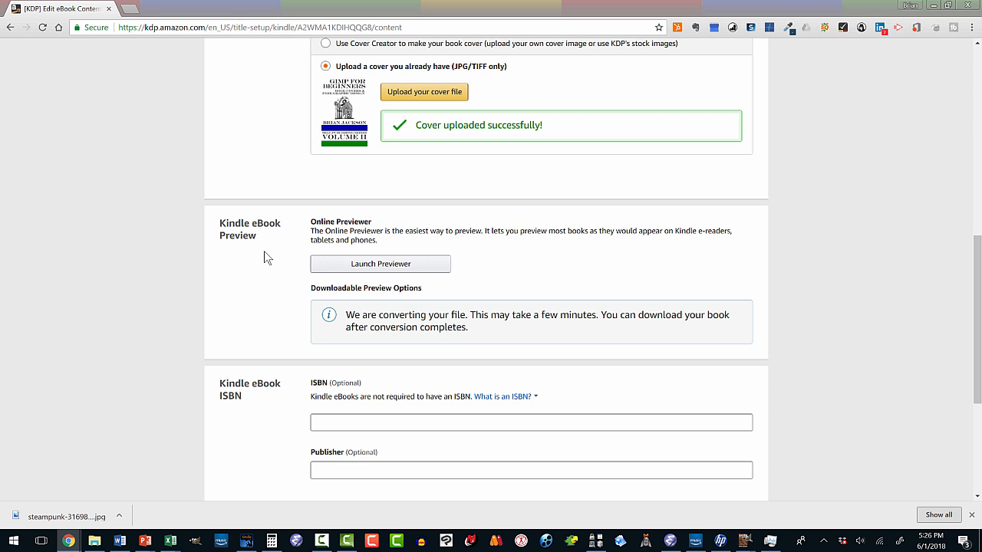
pyautogui.click(353, 265)
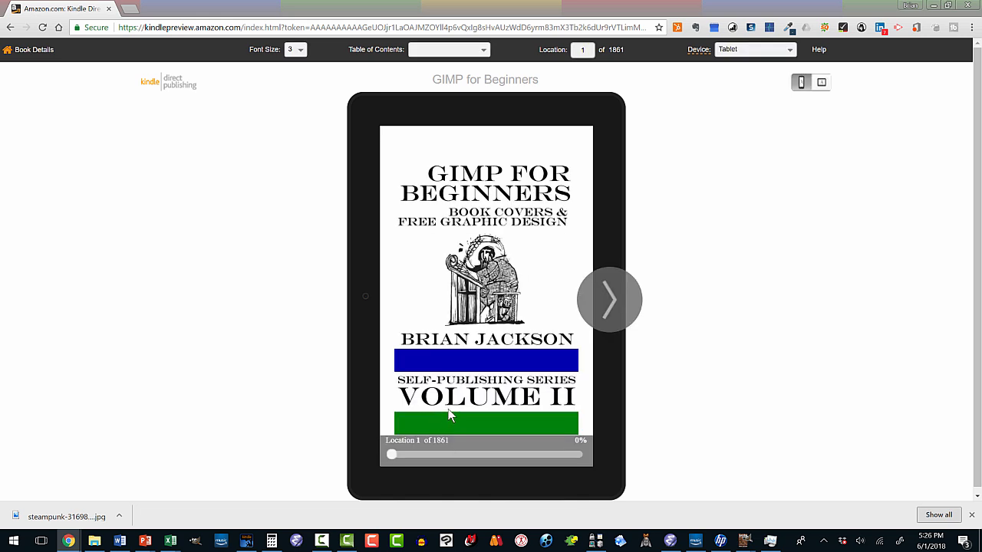
# - Page through the book preview from the cover past the title page, dedication and table of contents to the Forward
pyautogui.click(613, 303)
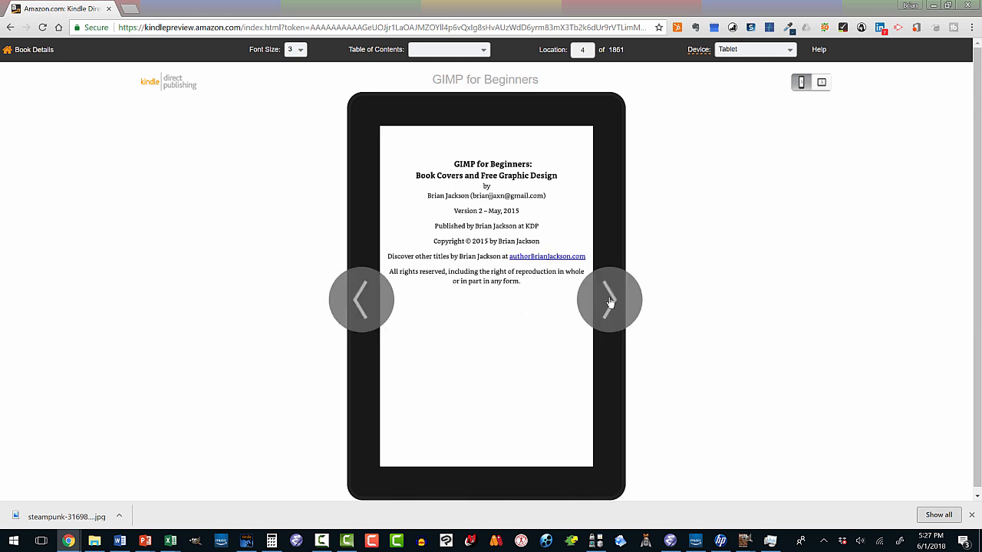
pyautogui.click(611, 302)
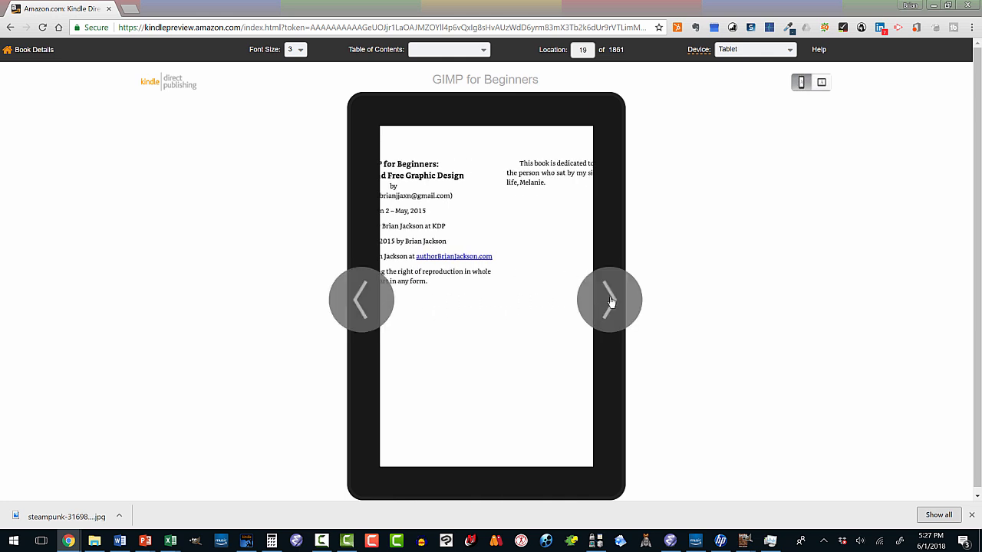
pyautogui.click(612, 301)
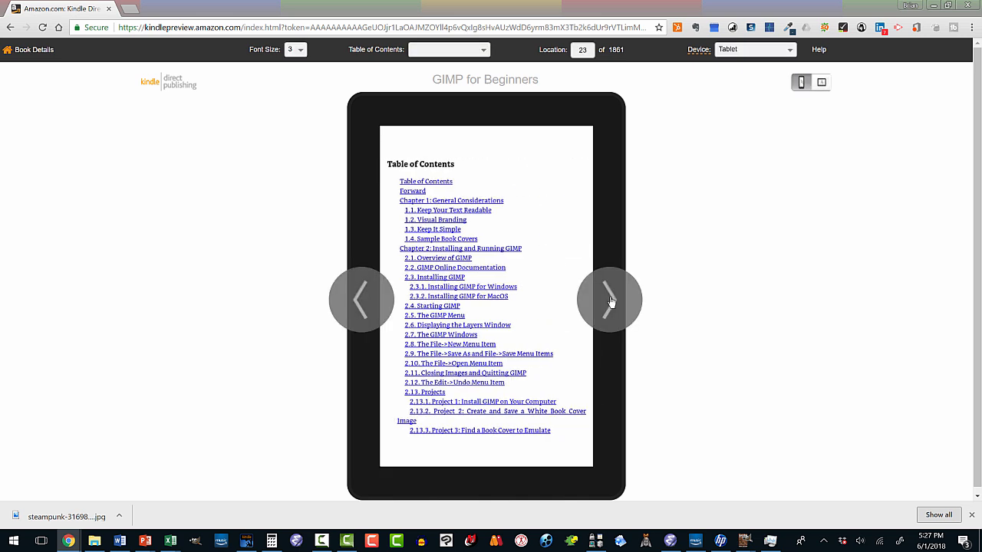
pyautogui.click(611, 301)
pyautogui.click(611, 302)
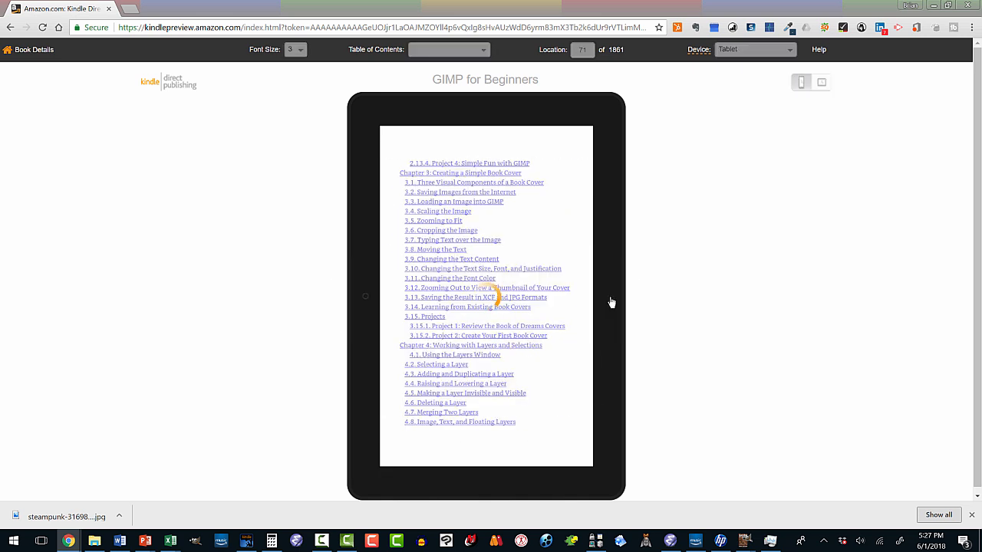
pyautogui.click(611, 301)
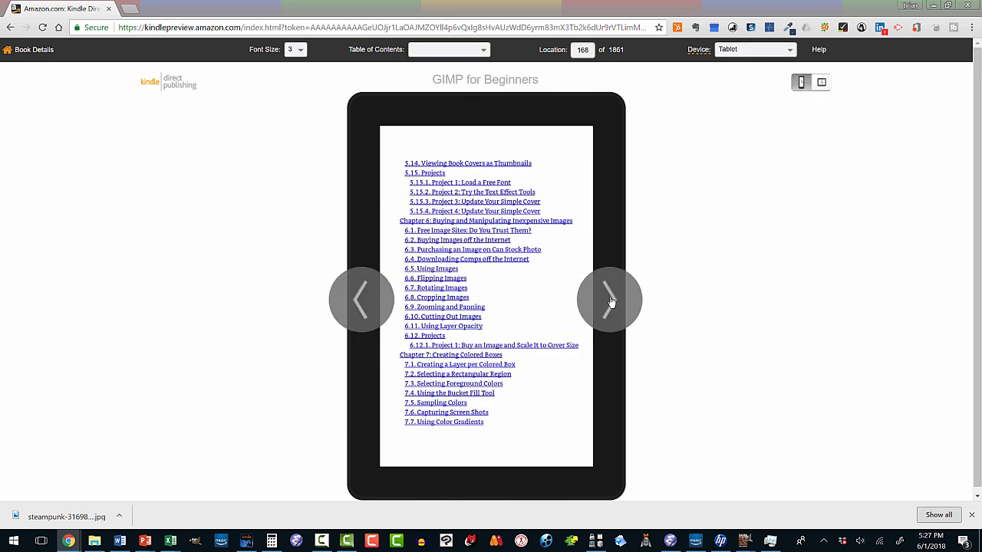
pyautogui.click(611, 302)
pyautogui.click(611, 302)
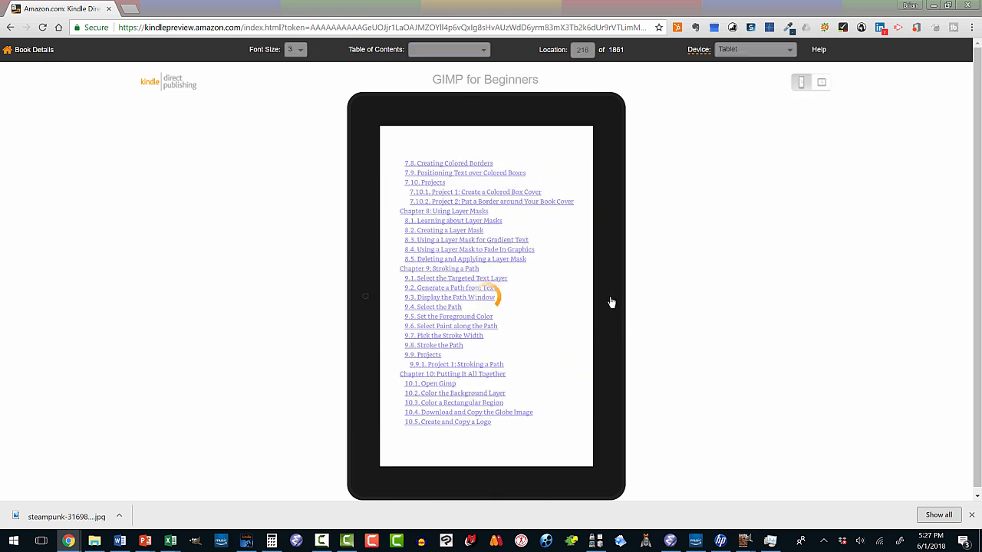
pyautogui.click(612, 302)
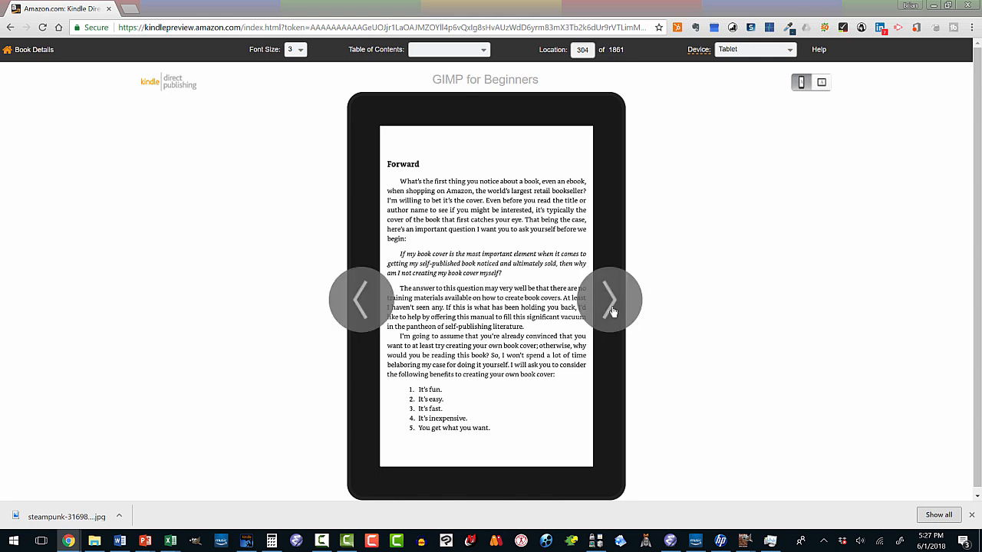
# - Page through the Forward and Chapter 1 to the start of Chapter 2, and return to the book's content page
pyautogui.click(611, 301)
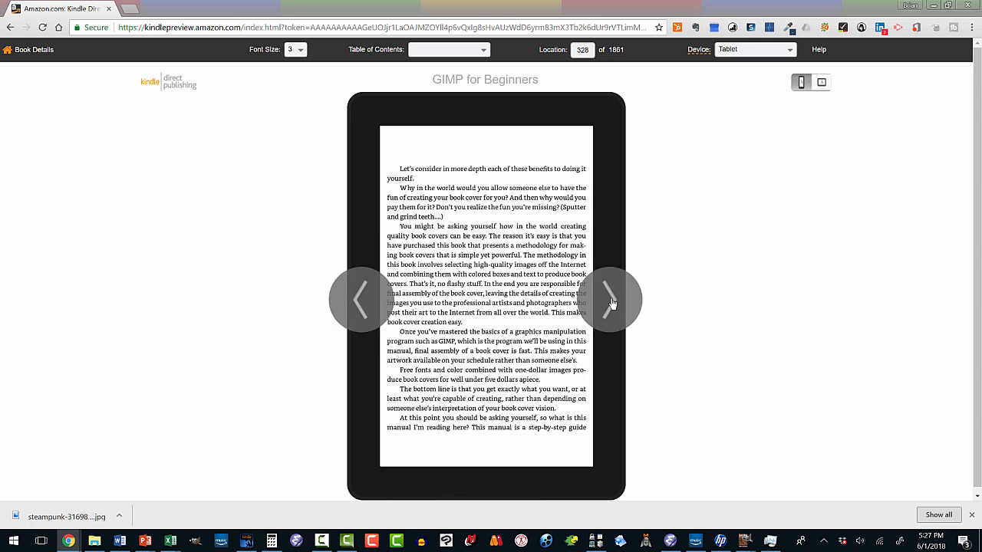
pyautogui.click(612, 301)
pyautogui.click(611, 301)
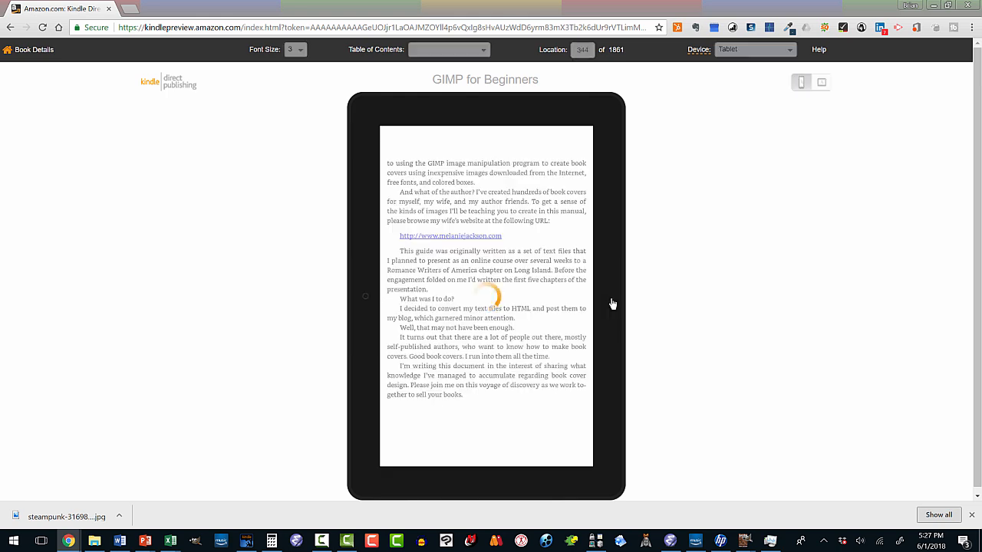
pyautogui.click(612, 303)
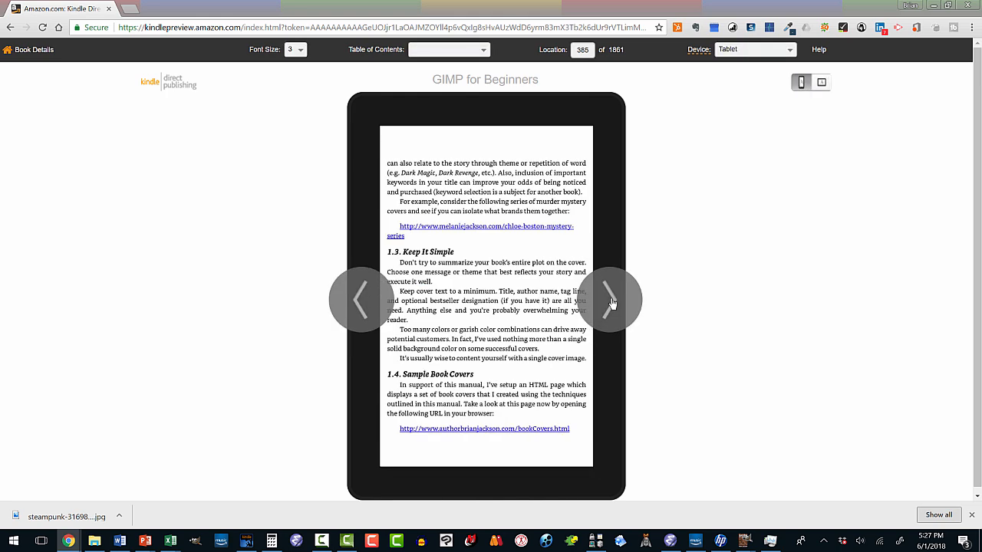
pyautogui.click(612, 302)
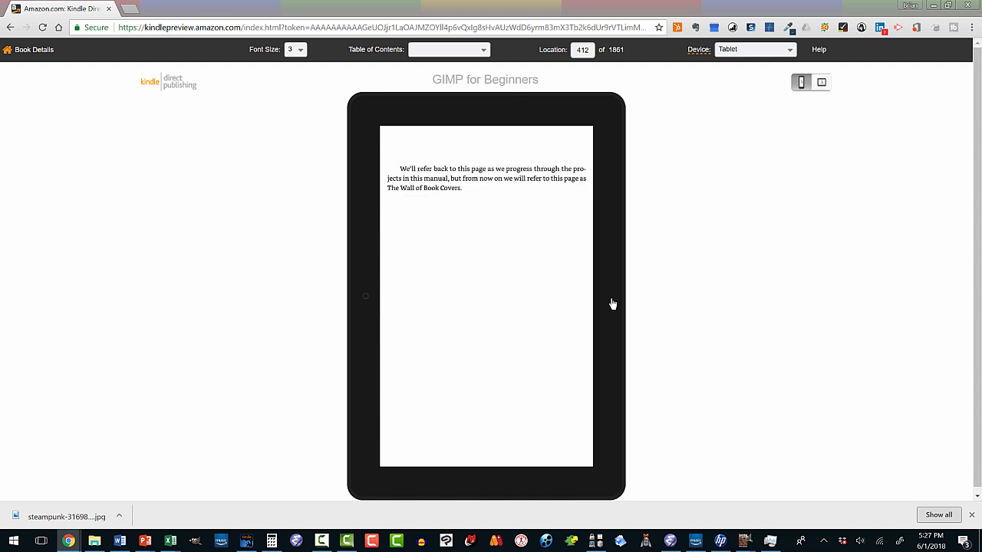
pyautogui.click(611, 307)
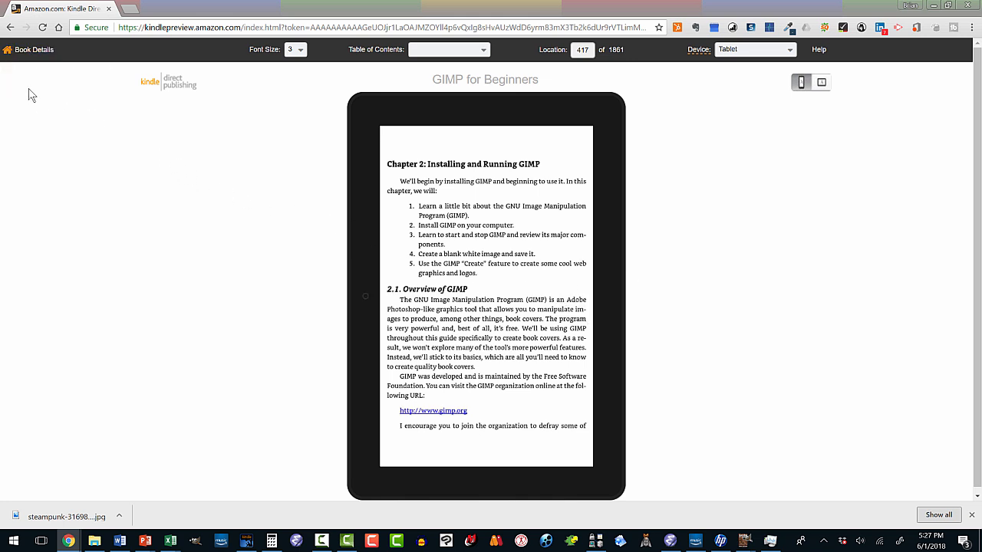
pyautogui.click(23, 51)
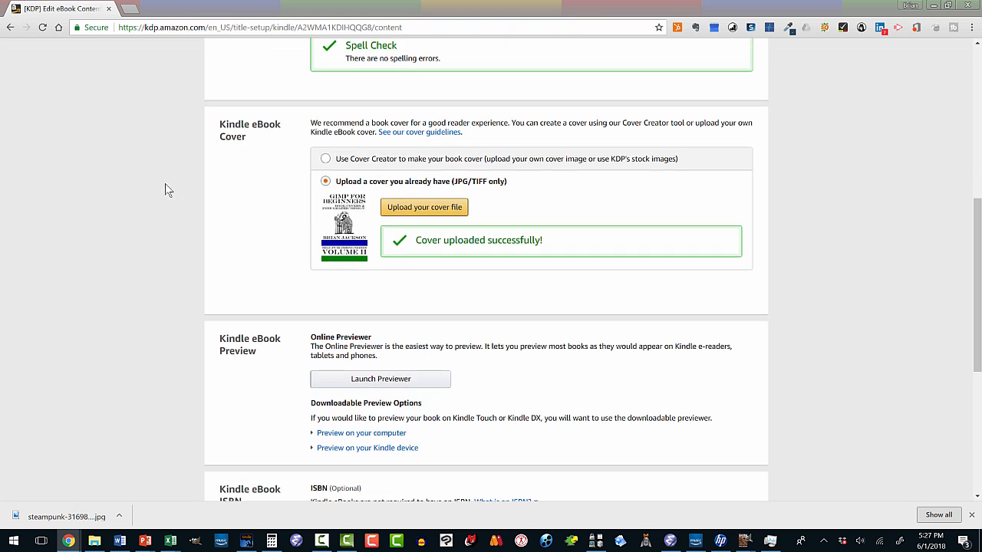
# - Expand the options for previewing on a computer, start downloading the converted book as MOBI, and cancel the save
pyautogui.scroll(-4, 164, 183)
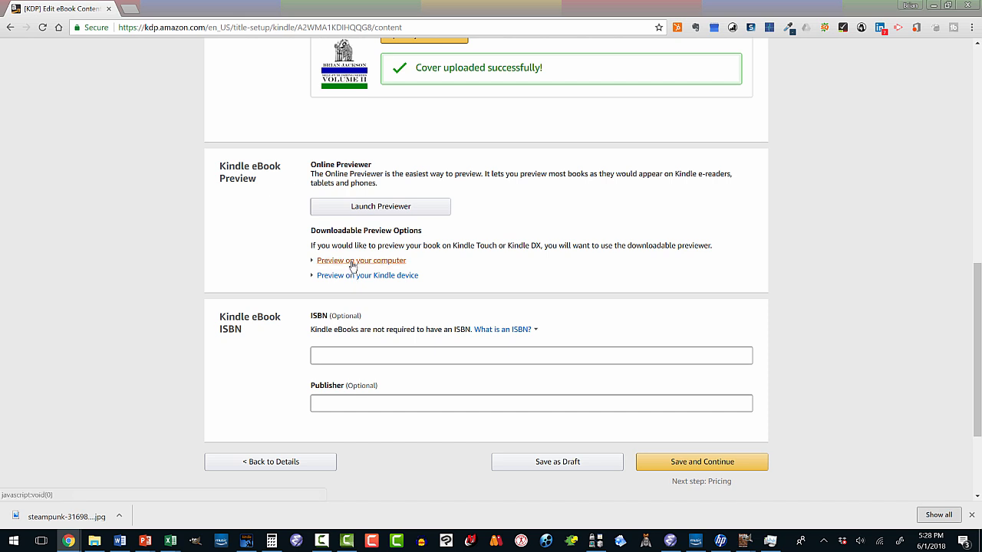
pyautogui.click(353, 263)
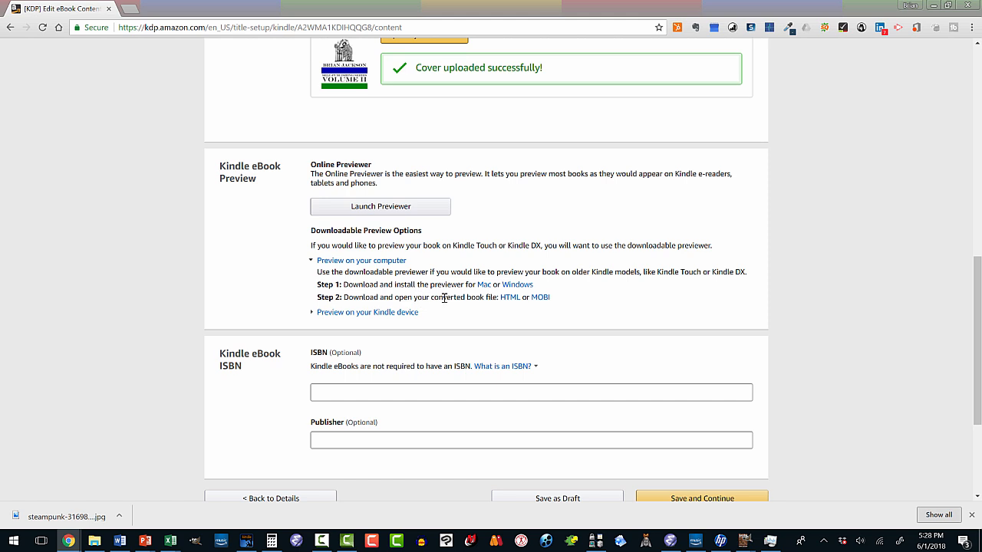
pyautogui.click(538, 298)
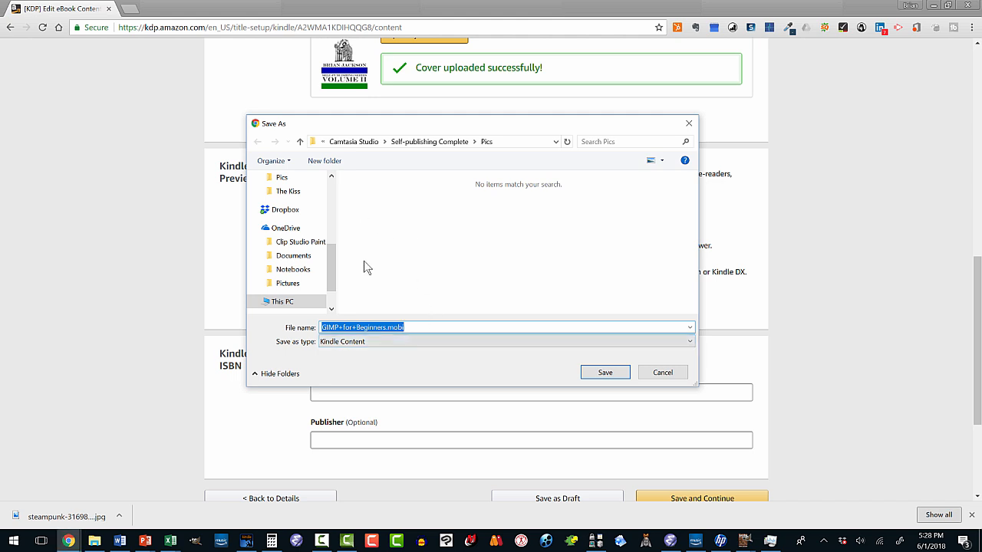
pyautogui.moveTo(330, 270); pyautogui.dragTo(330, 282)
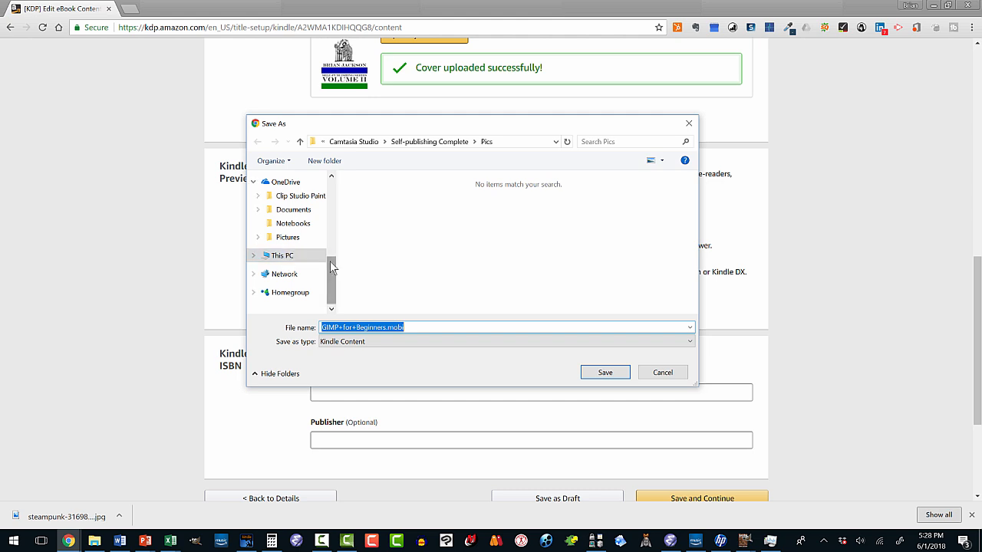
pyautogui.moveTo(330, 260); pyautogui.dragTo(338, 185)
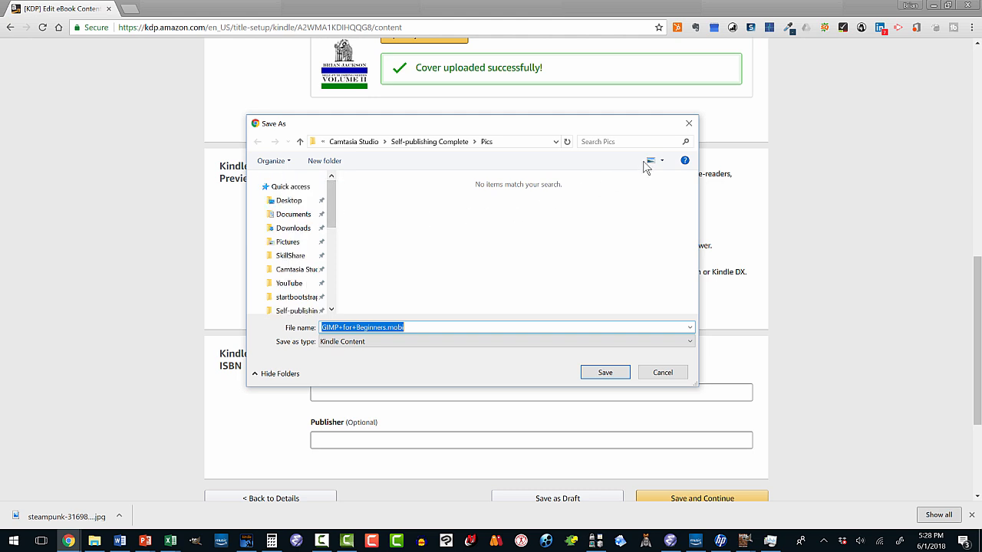
pyautogui.click(688, 125)
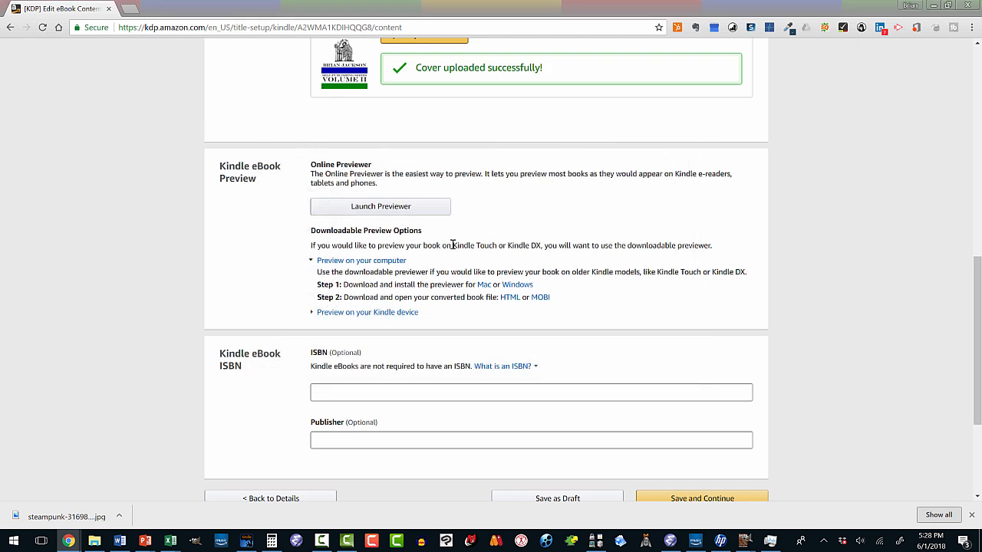
# - Leave the ISBN blank and enter Big Oak Press as the eBook's publisher
pyautogui.scroll(-2, 268, 280)
pyautogui.click(313, 279)
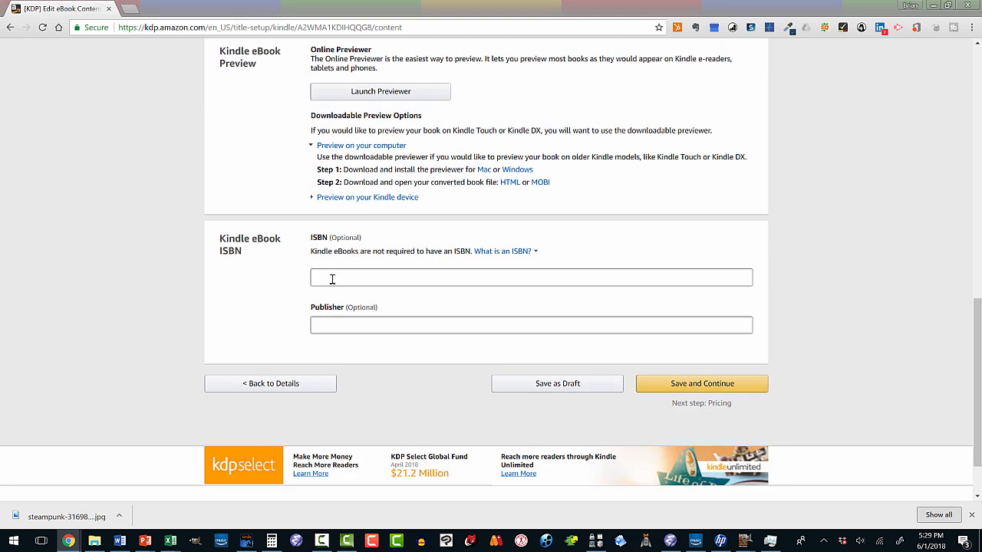
pyautogui.click(332, 277)
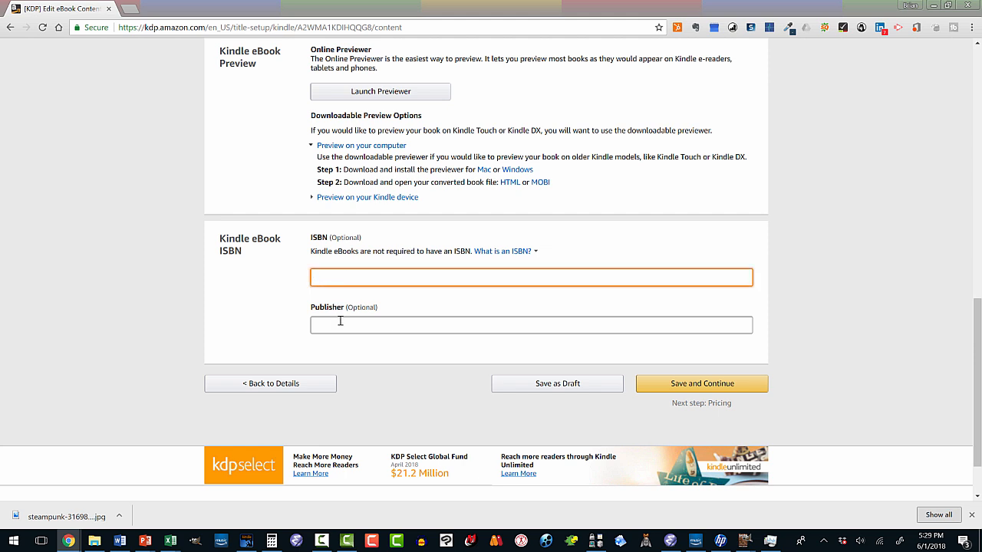
pyautogui.click(341, 324)
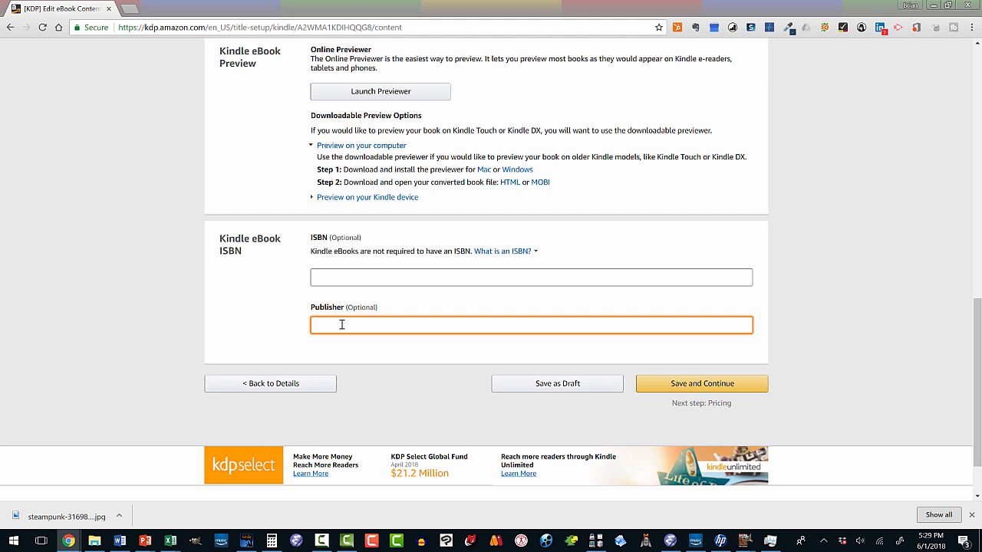
pyautogui.write('Big Oak Press')
pyautogui.scroll(10, 326, 315)
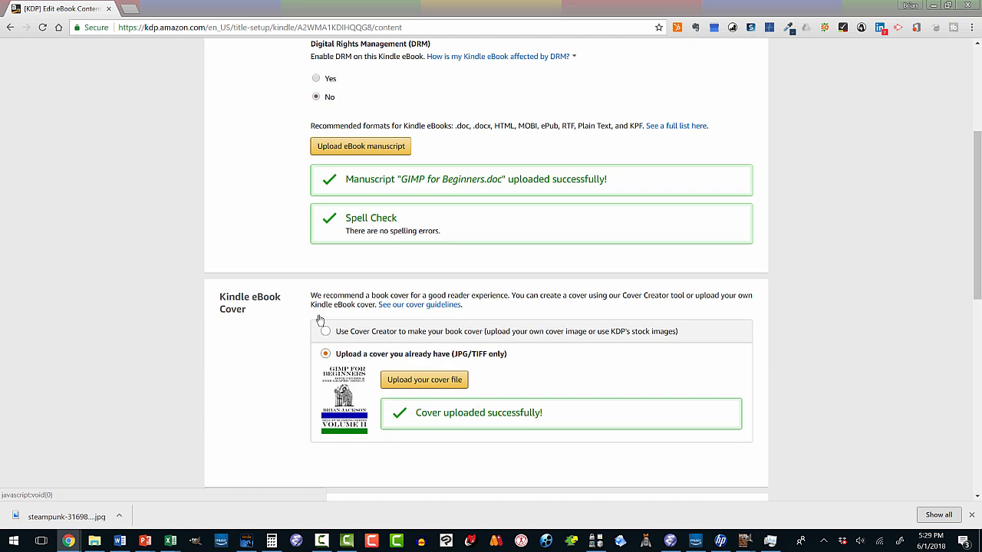
# - Save the eBook content, continue to the pricing page, and enroll the book in KDP Select
pyautogui.scroll(-10, 319, 320)
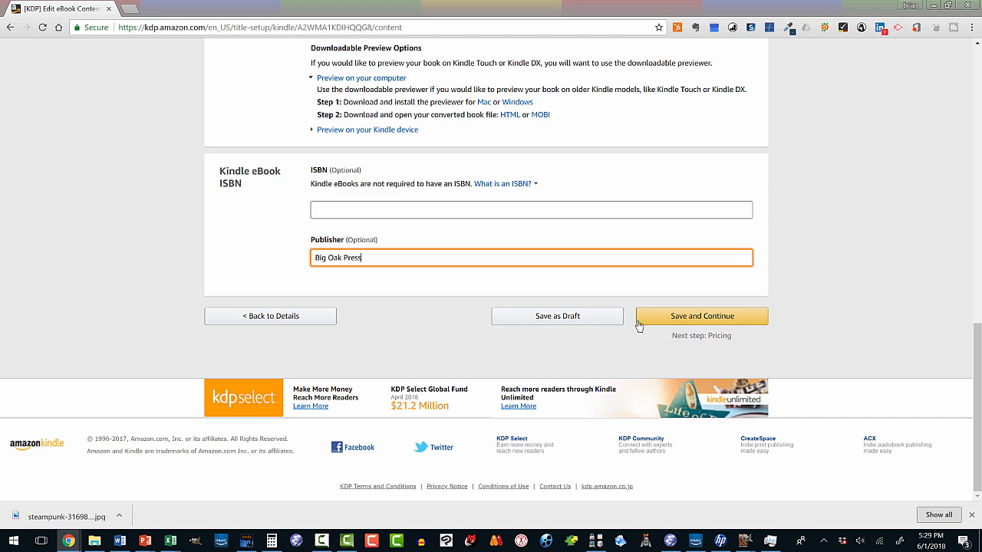
pyautogui.click(668, 318)
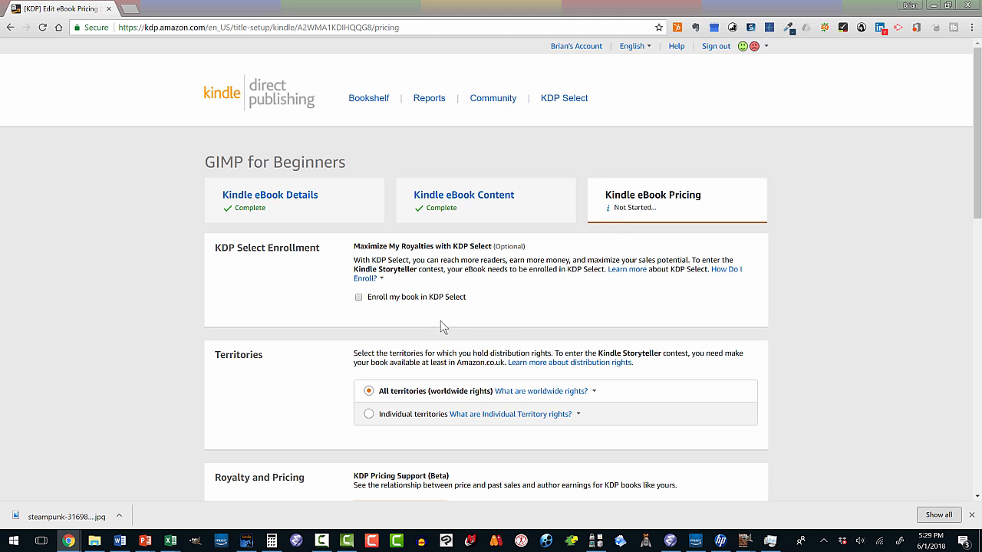
pyautogui.click(359, 298)
# - Choose the 70% royalty plan and set the Amazon.com list price to 2.99 USD
pyautogui.scroll(-2, 387, 322)
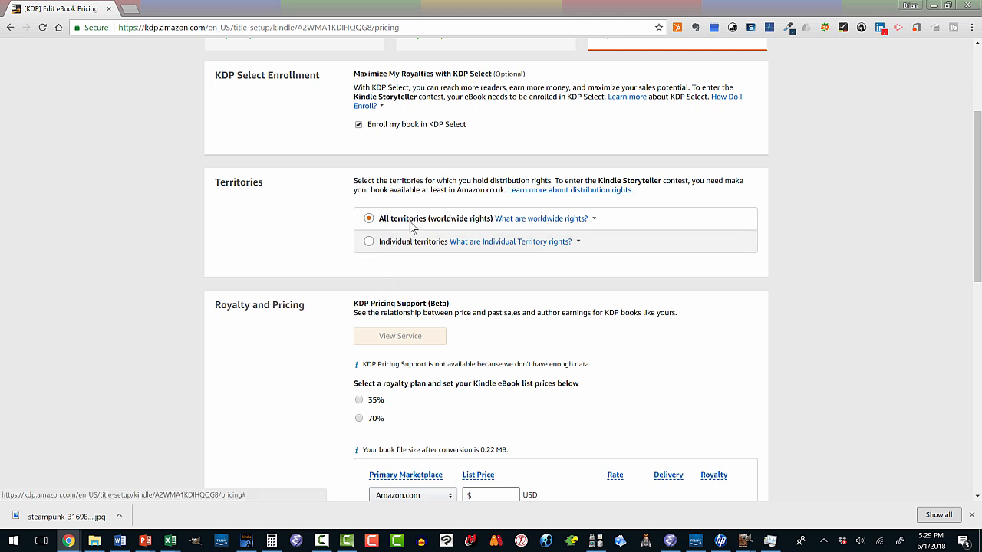
pyautogui.scroll(-1, 387, 262)
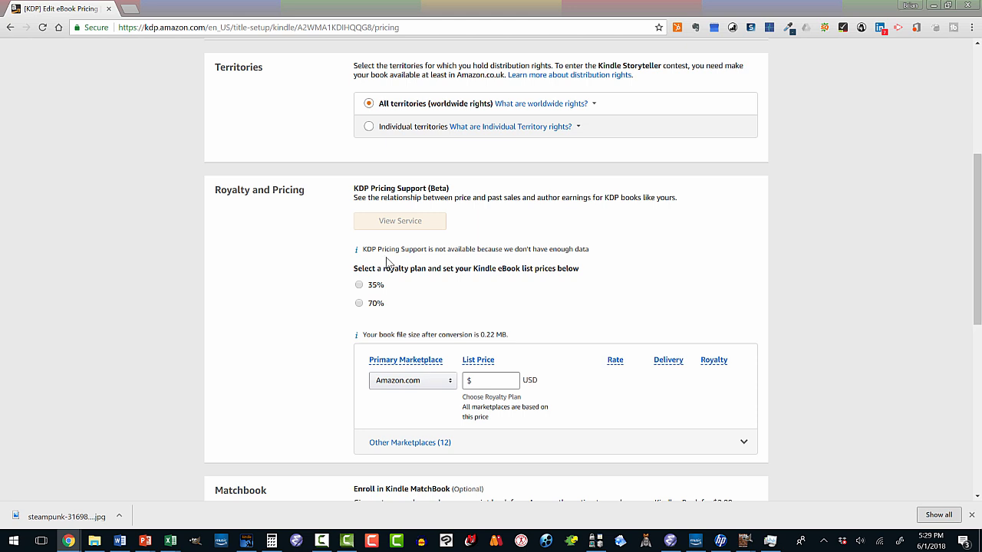
pyautogui.click(366, 303)
pyautogui.moveTo(483, 399)
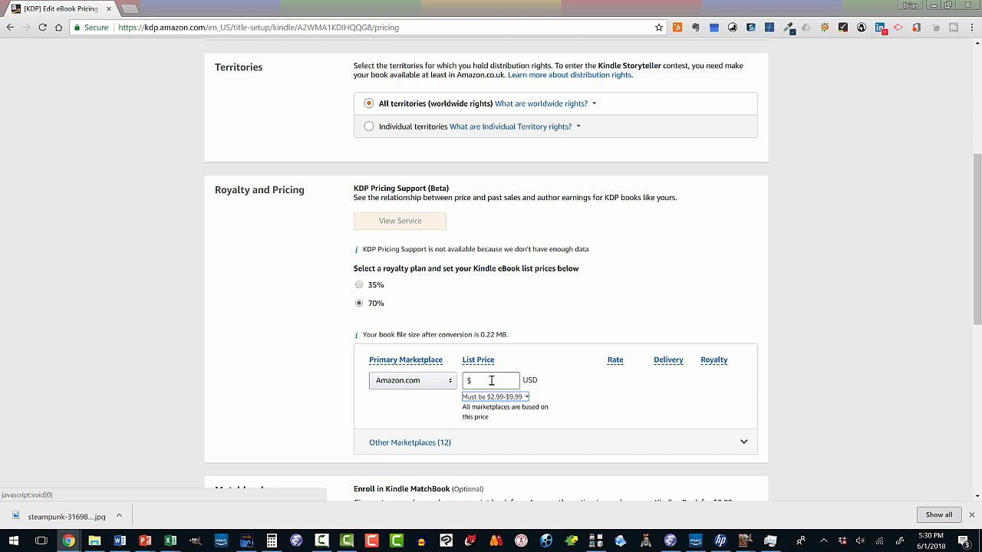
pyautogui.click(491, 380)
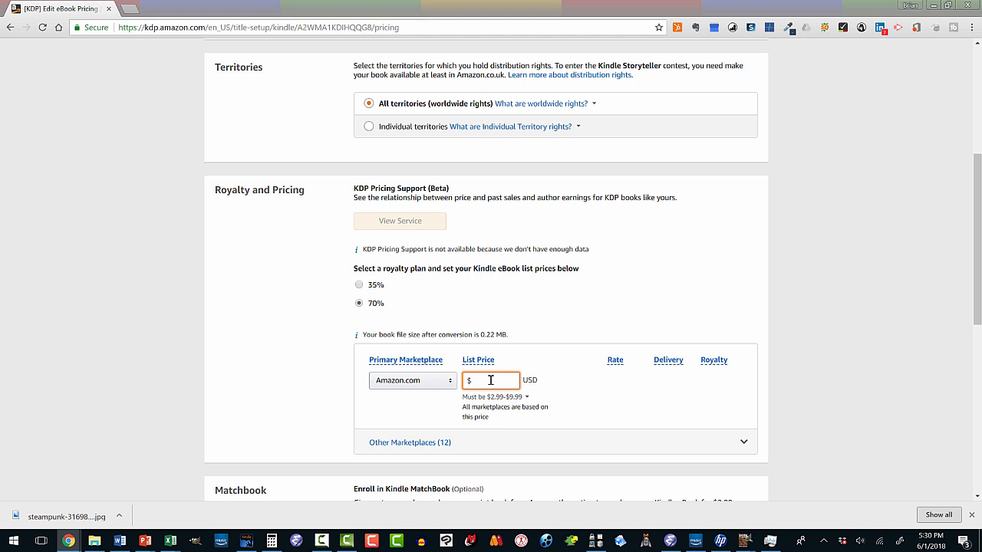
pyautogui.write('2.99')
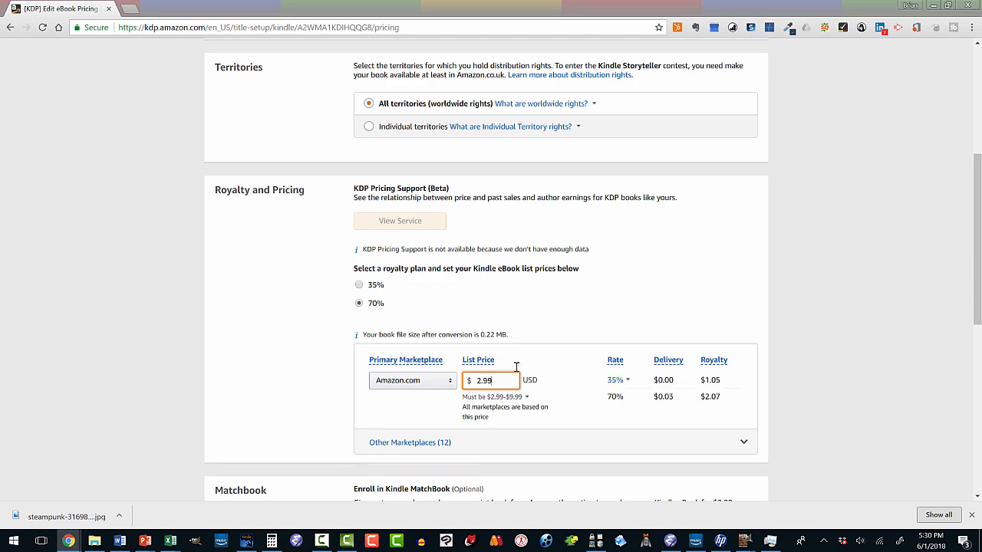
# - Expand the other marketplaces and review the list prices and royalties for each one, from Amazon.in to Amazon.com.au
pyautogui.scroll(-3, 471, 287)
pyautogui.click(423, 271)
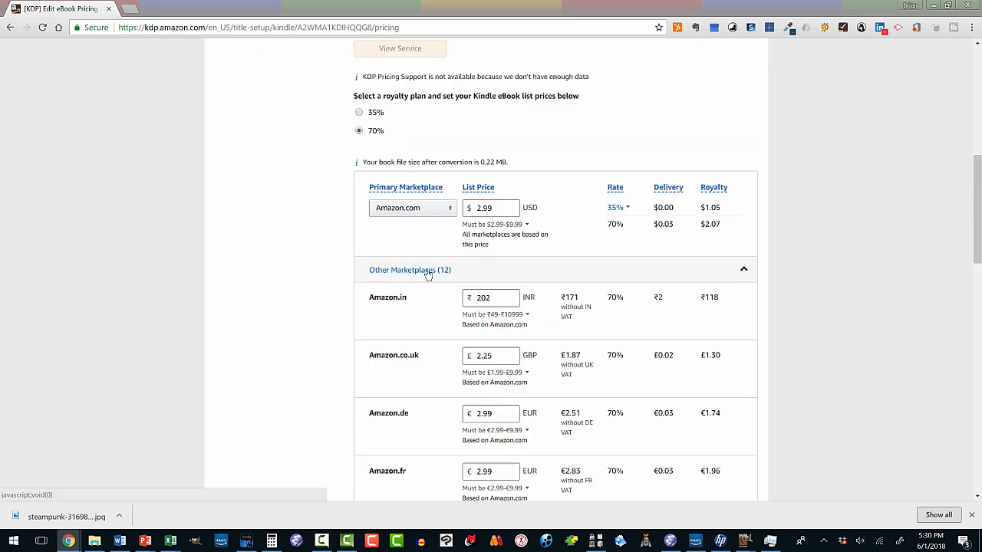
pyautogui.scroll(-2, 491, 238)
pyautogui.scroll(-4, 452, 365)
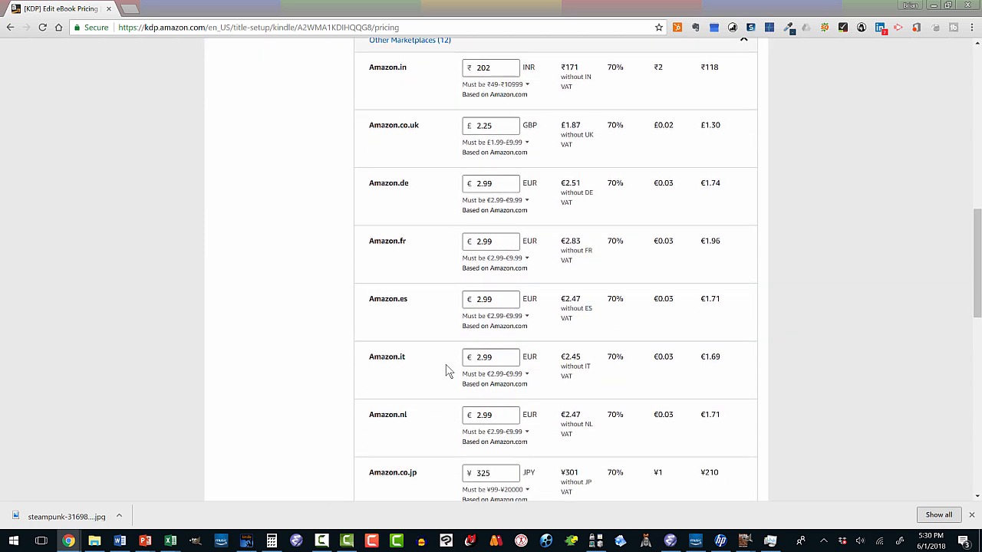
pyautogui.scroll(-2, 447, 373)
pyautogui.scroll(-1, 447, 374)
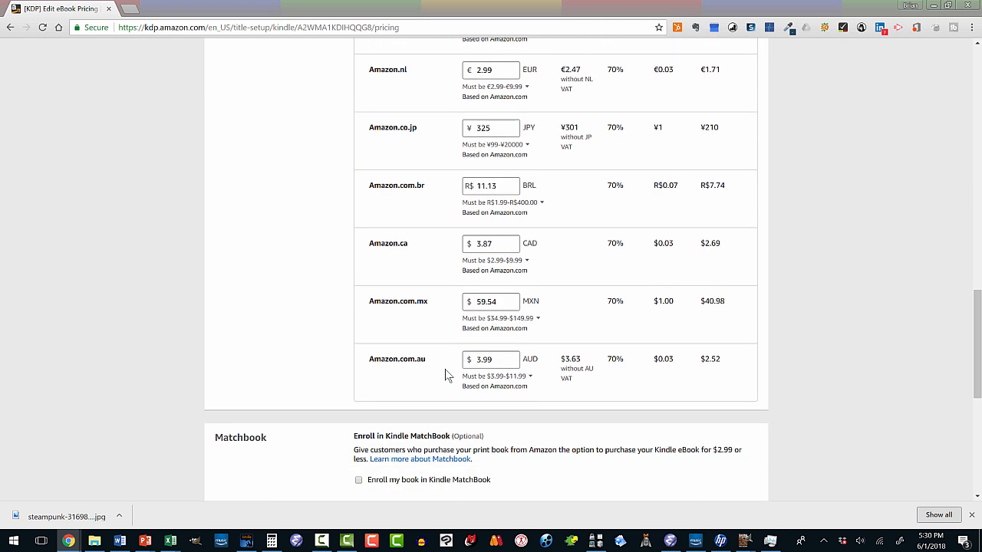
pyautogui.scroll(1, 447, 376)
pyautogui.scroll(8, 447, 376)
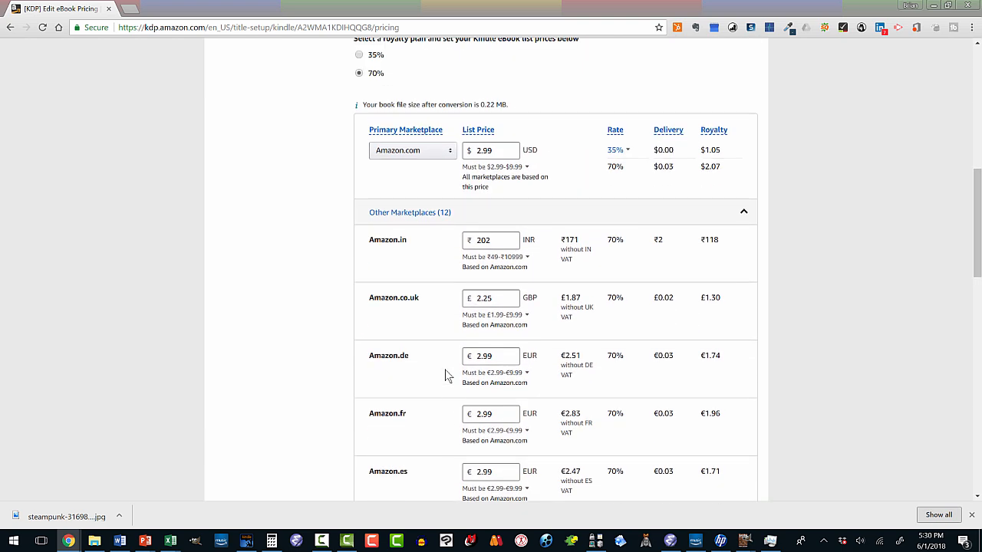
pyautogui.scroll(1, 454, 322)
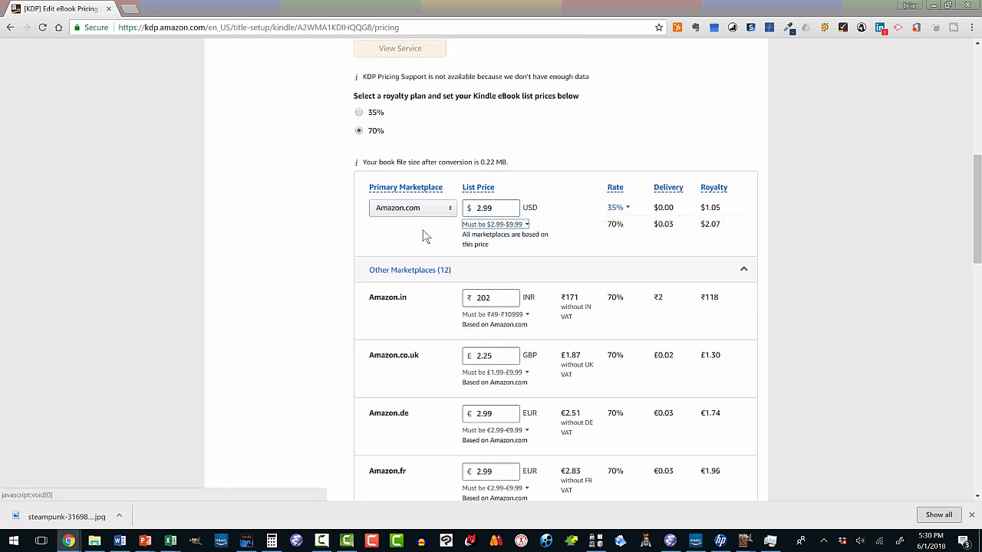
# - Enroll the book in Kindle MatchBook and set its MatchBook price to Free
pyautogui.scroll(-3, 422, 232)
pyautogui.scroll(-9, 421, 229)
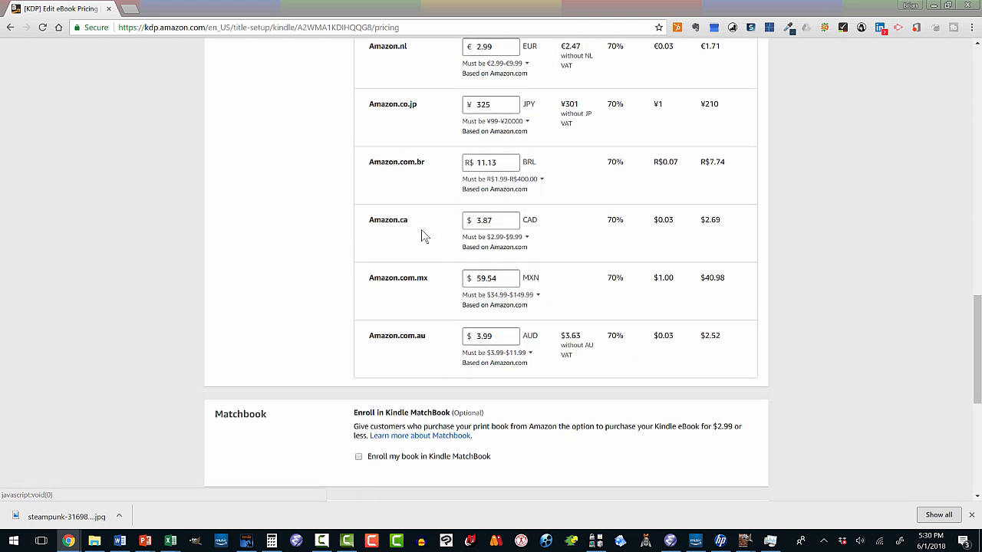
pyautogui.scroll(-1, 421, 234)
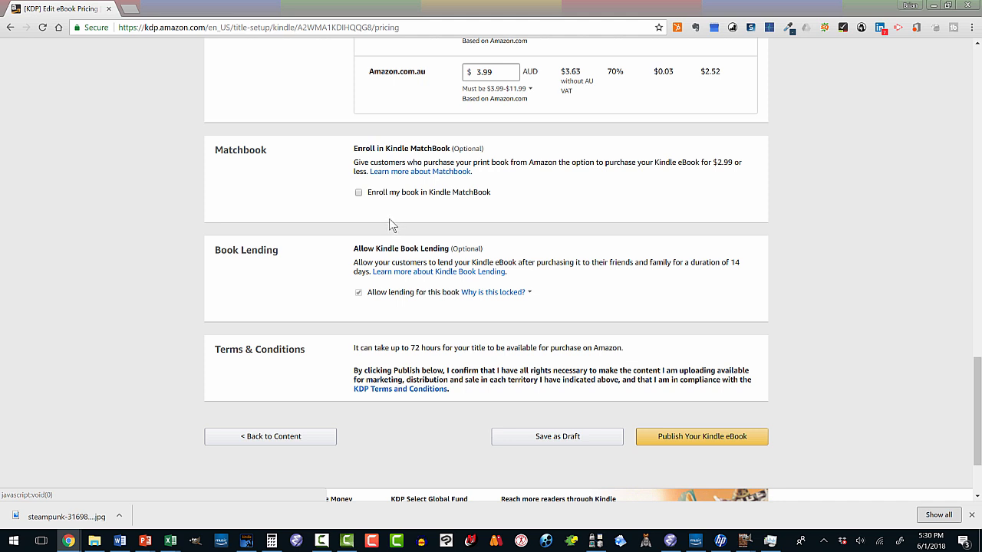
pyautogui.click(359, 193)
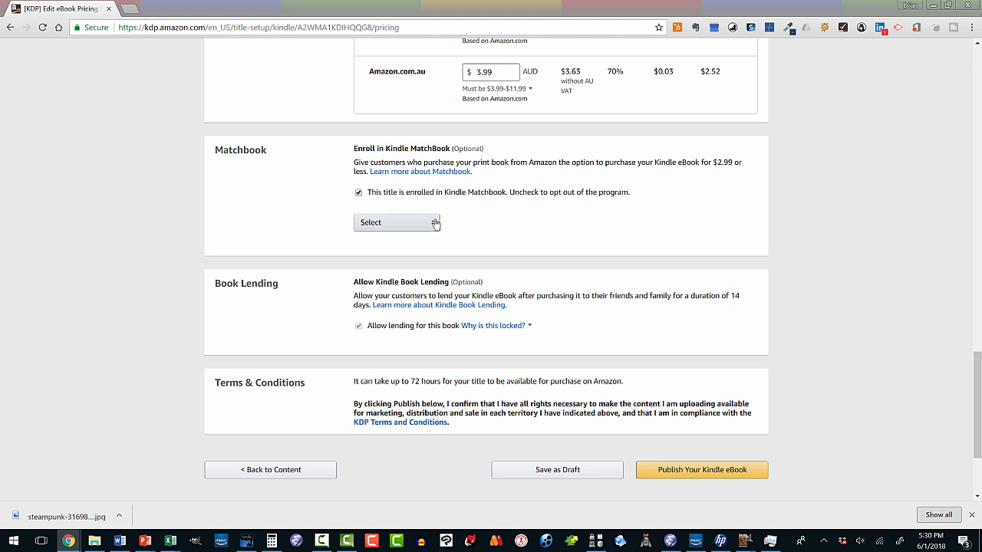
pyautogui.click(434, 223)
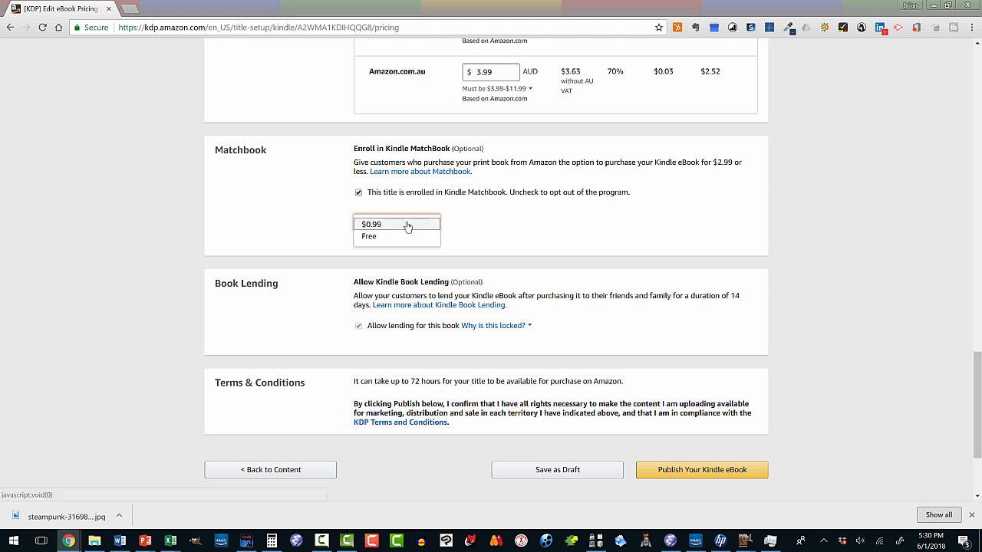
pyautogui.click(370, 237)
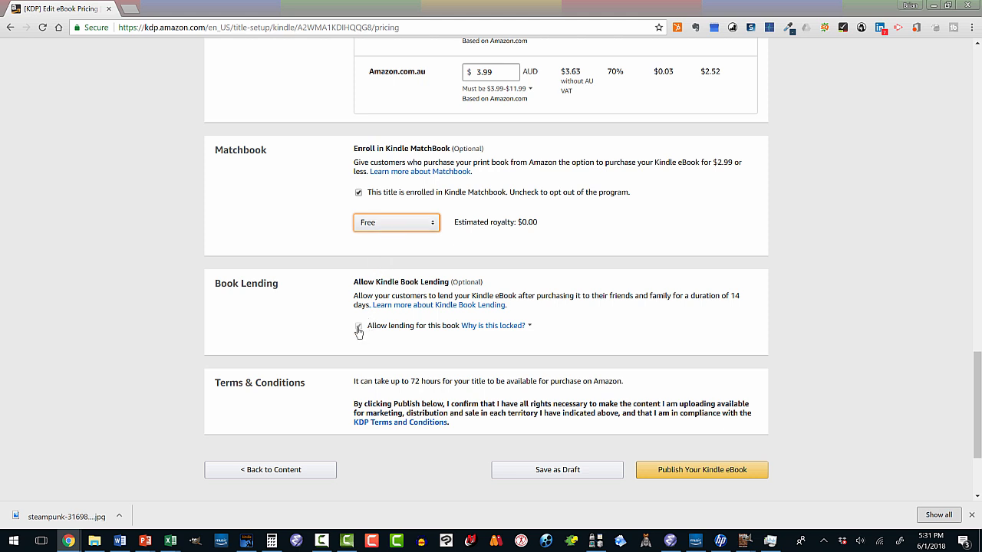
pyautogui.scroll(-2, 376, 322)
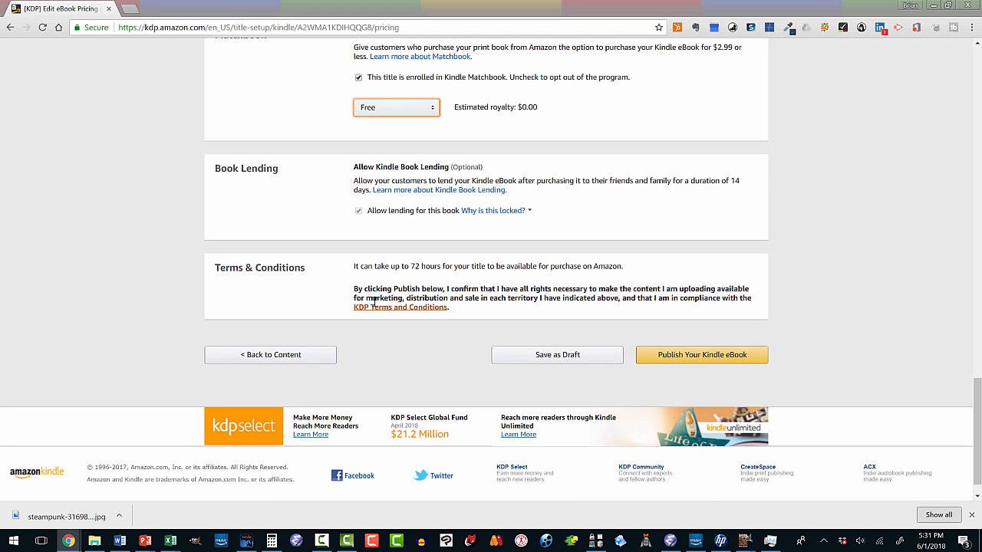